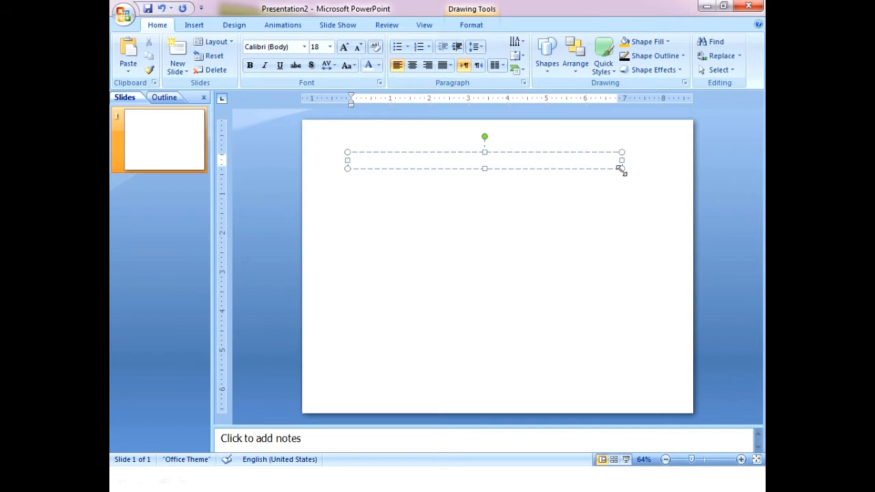
- Enter PAKISTAN ZENDABED in English in the empty text box and enlarge the text to size 44
key("alt+shift")
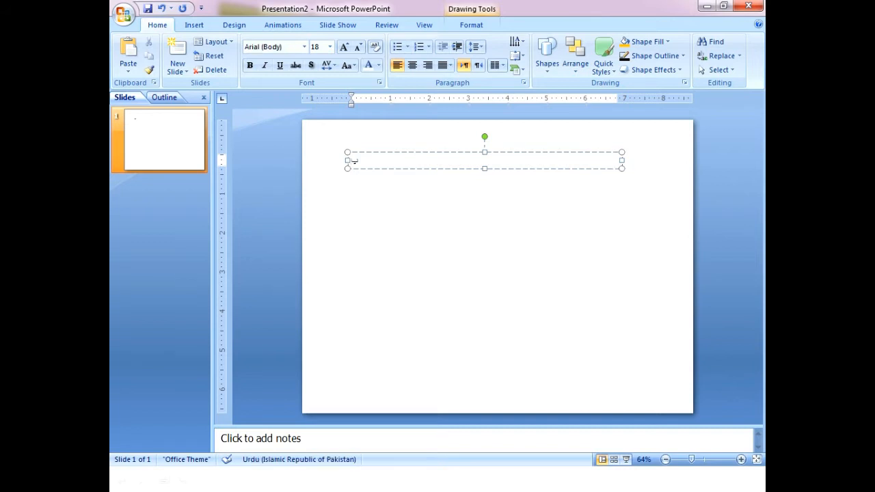
key("alt+shift")
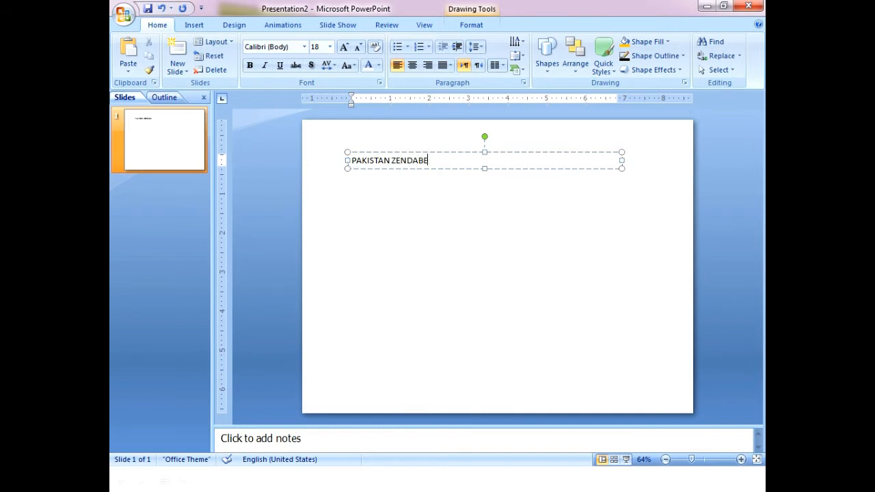
key("ctrl+a")
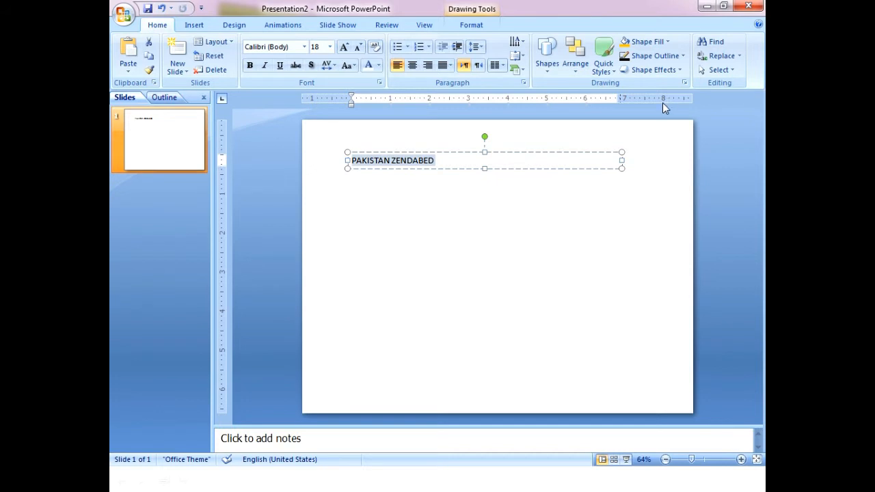
left_click(345, 47)
left_click(345, 47)
left_click(345, 47)
left_click(345, 48)
left_click(344, 47)
left_click(344, 47)
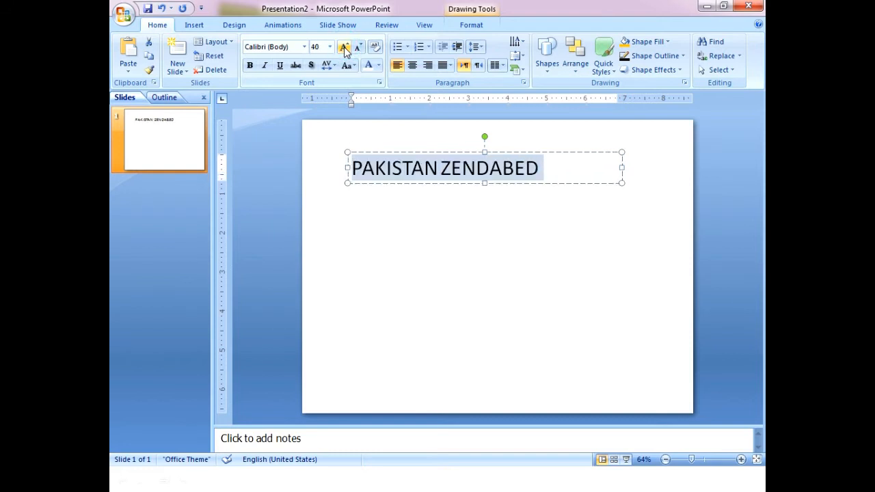
left_click(344, 48)
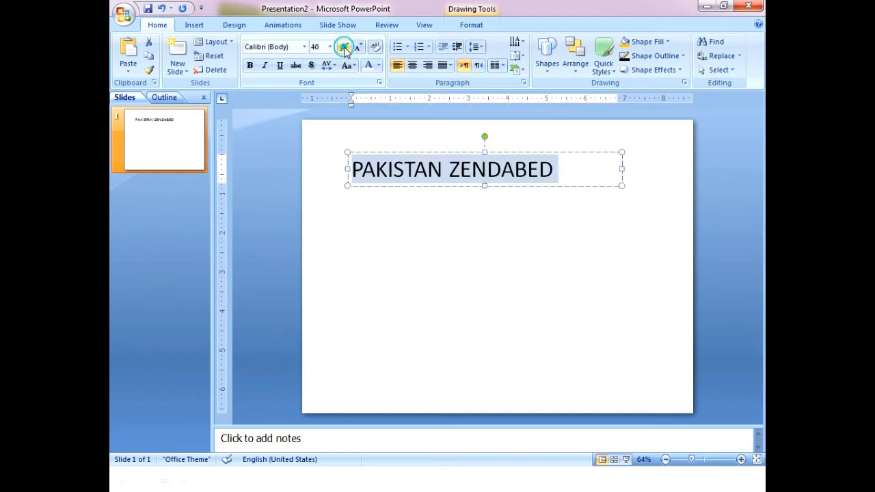
- Change the heading's font to Arial Black and widen its text box on both sides so the text fits on one line
left_click(305, 48)
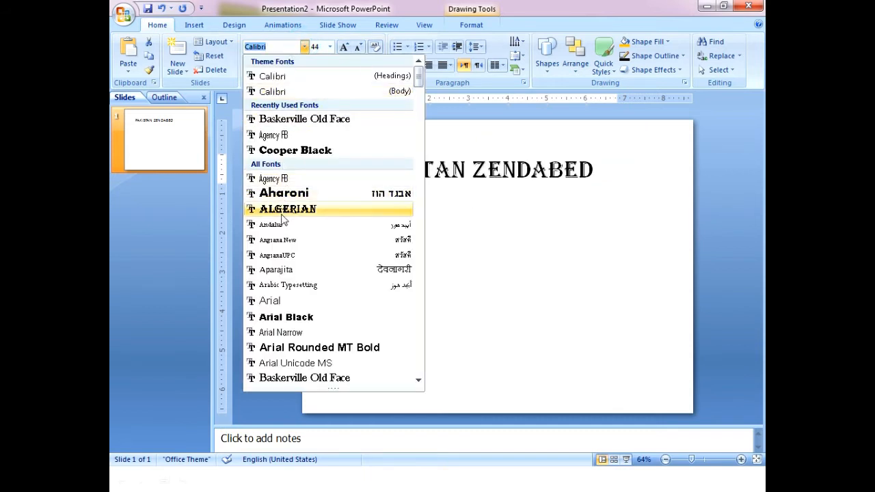
left_click(301, 318)
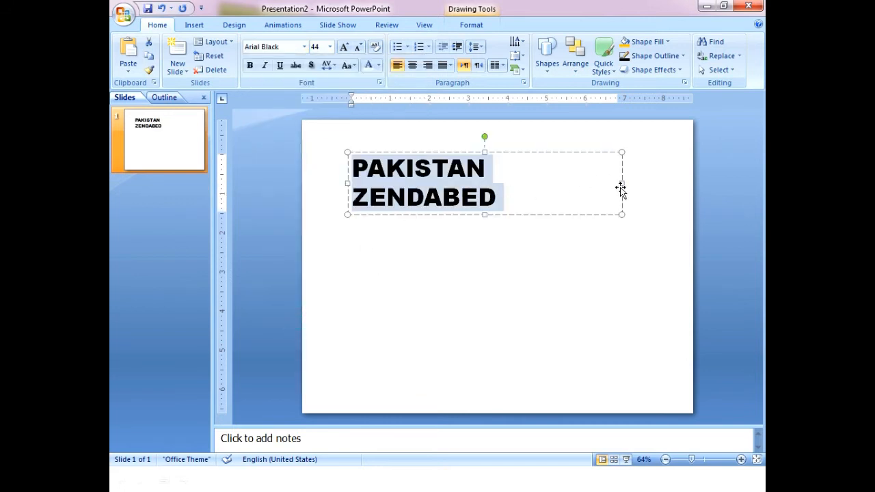
left_click_drag(621, 183, 663, 182)
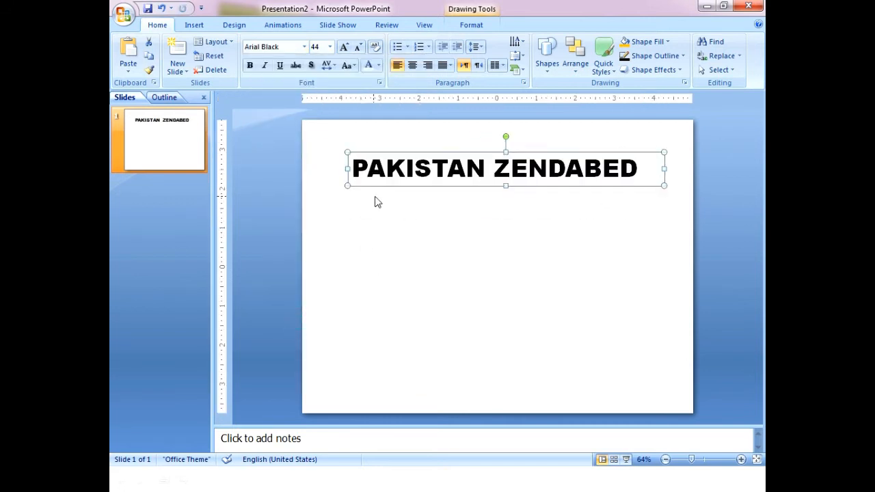
left_click_drag(344, 169, 327, 169)
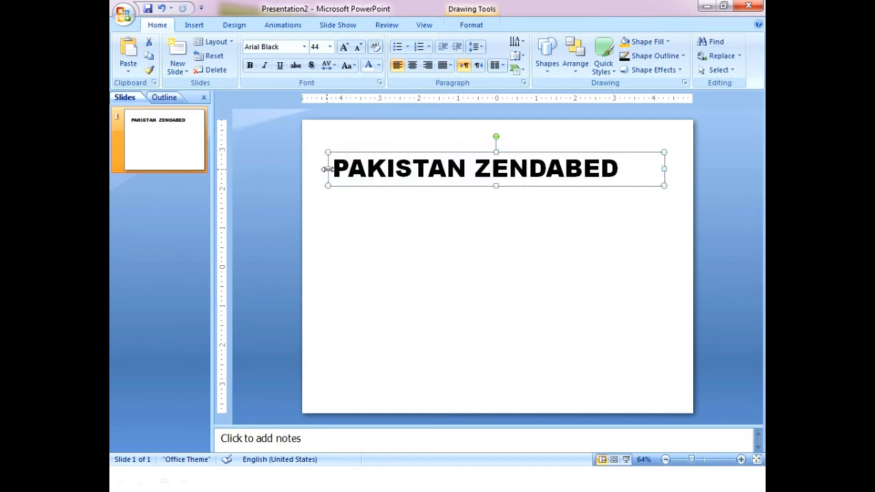
- Color the PAKISTAN ZENDABED heading text light blue
left_click(379, 65)
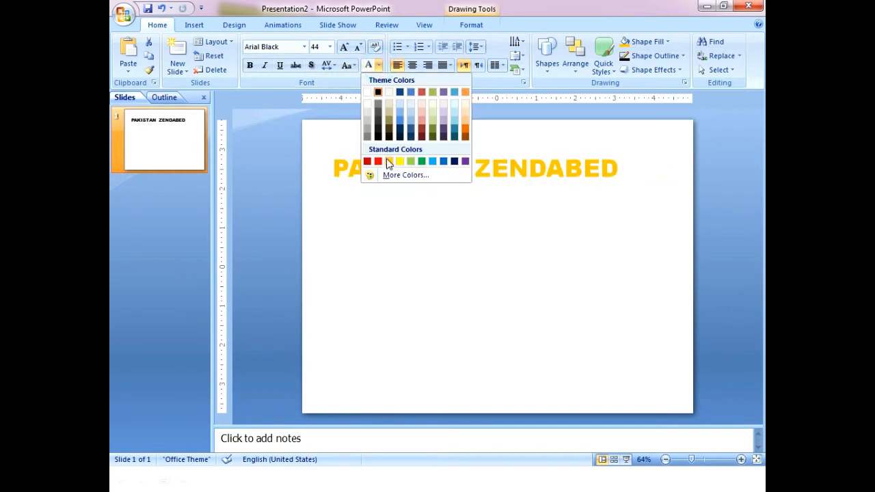
left_click(432, 162)
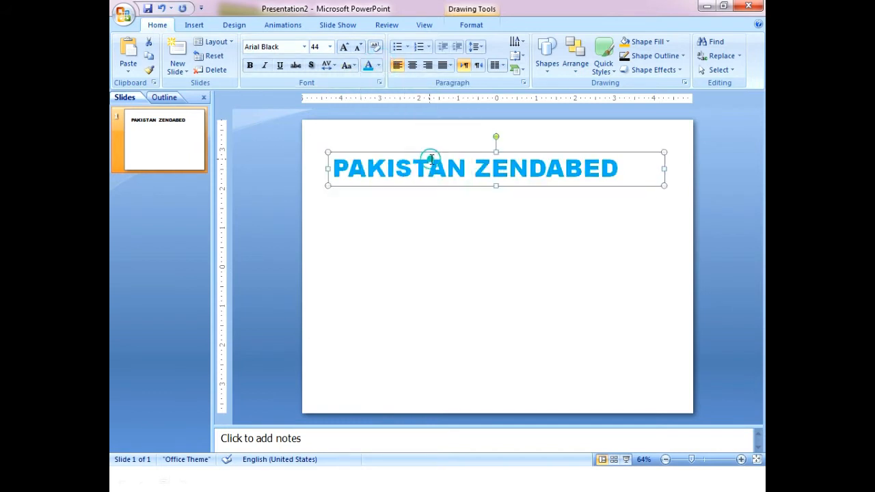
- Apply the solid olive green quick style to the heading box and replace its fill with the dark blue gradient theme fill
left_click(604, 63)
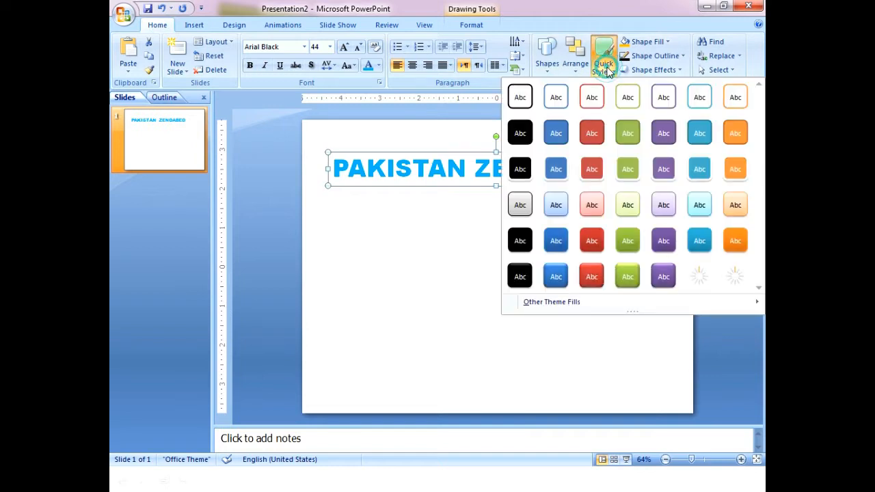
left_click(627, 134)
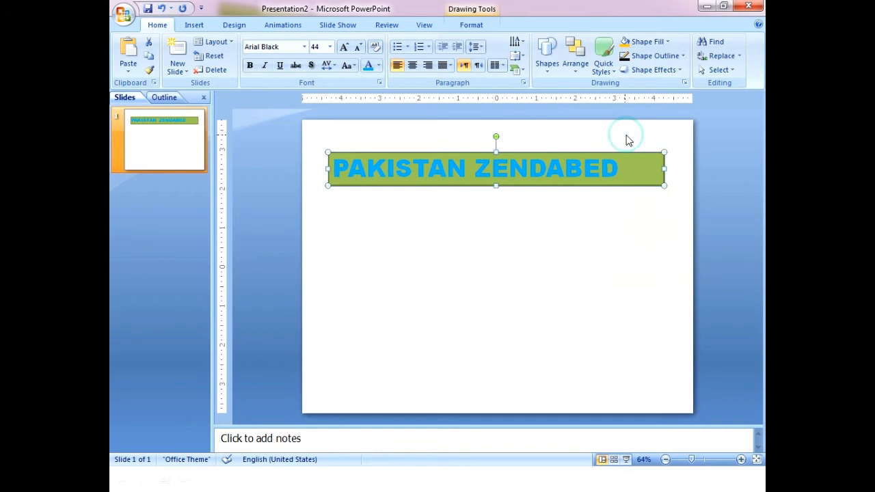
left_click(614, 71)
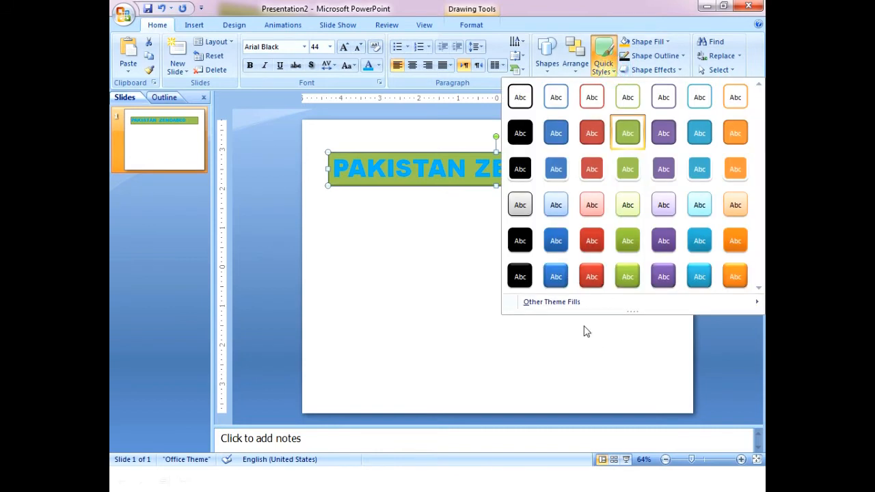
mouse_move(574, 306)
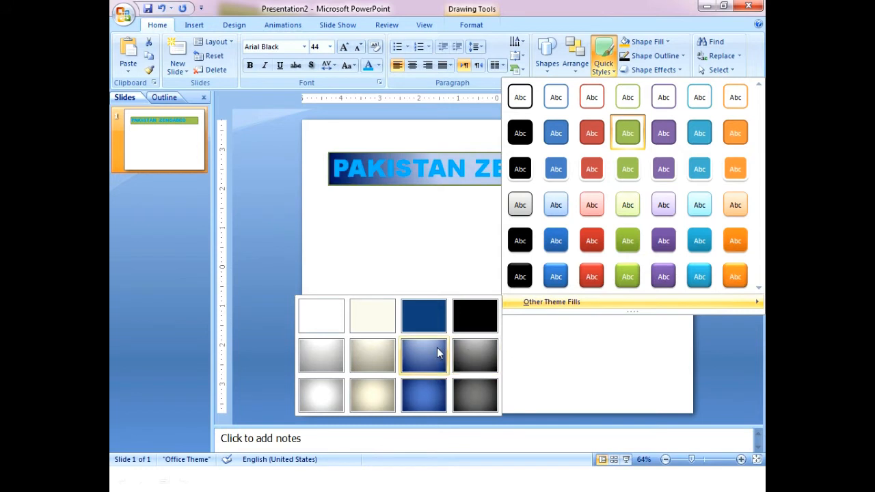
left_click(437, 347)
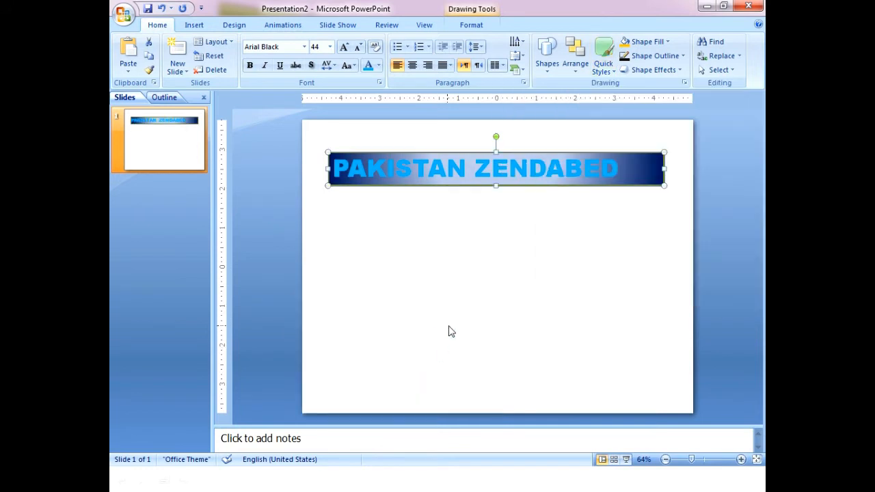
left_click(668, 42)
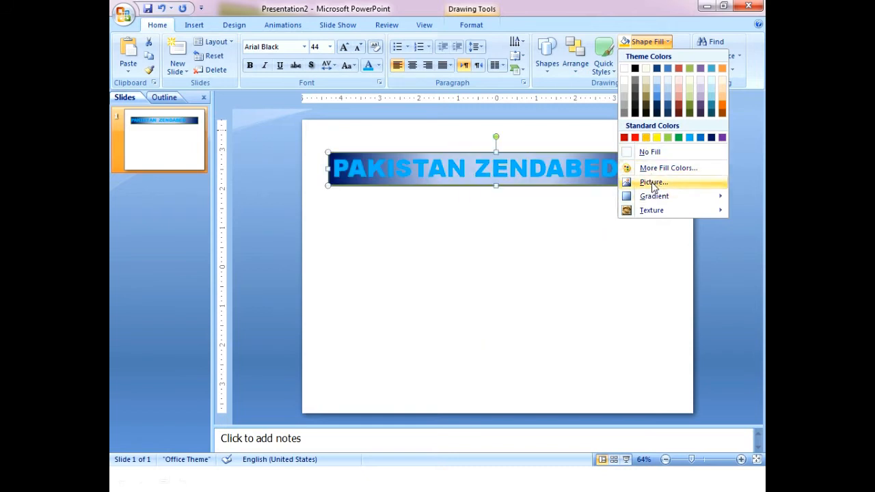
mouse_move(652, 198)
left_click(652, 183)
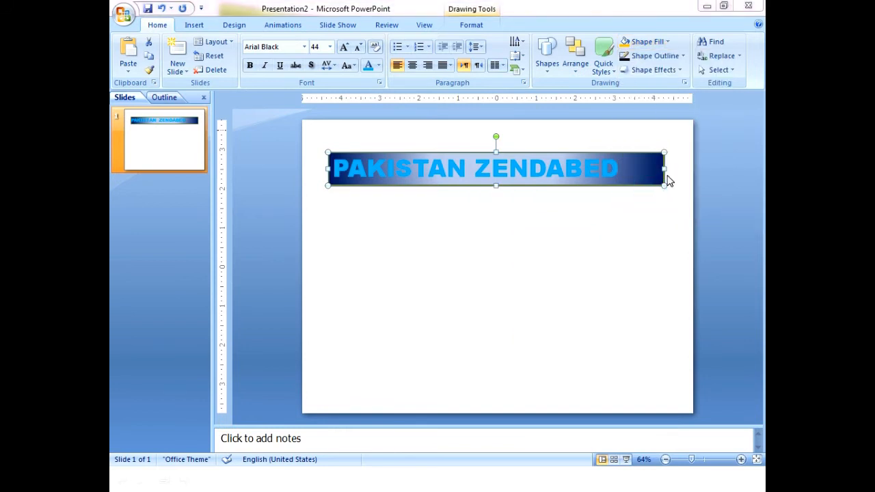
left_click(592, 7)
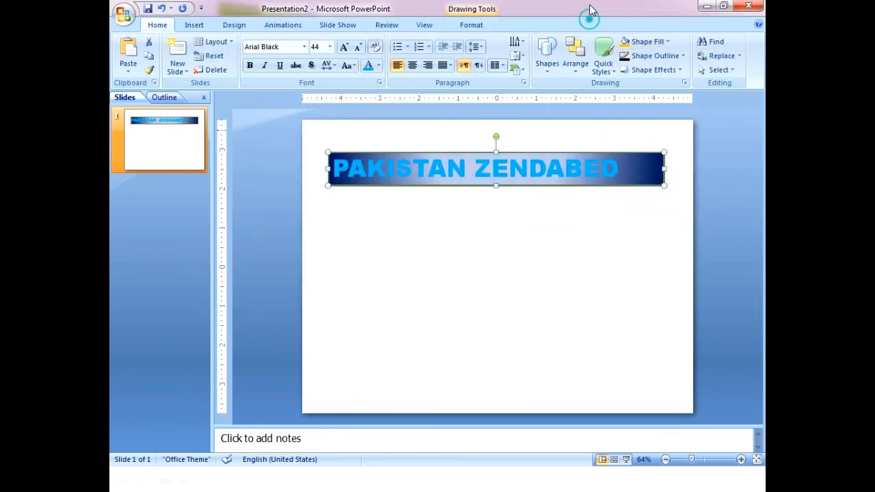
- Give the heading box a standard green outline with a weight of 4½ pt
left_click(682, 58)
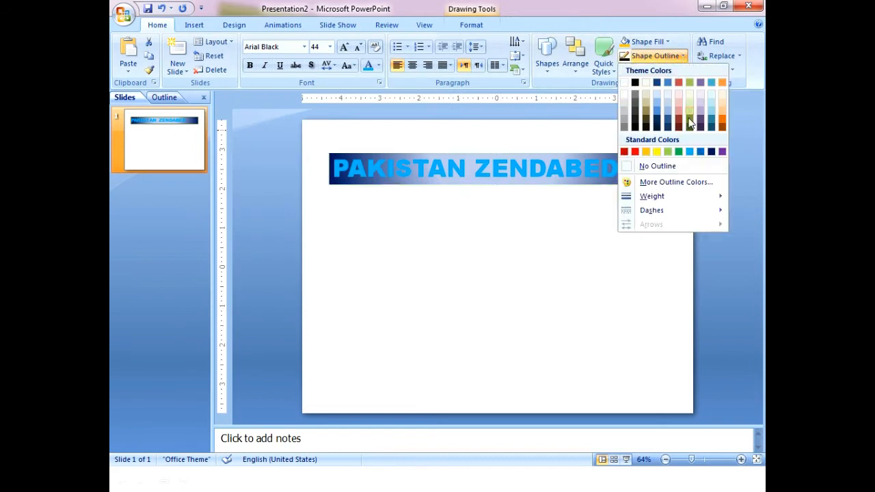
left_click(677, 152)
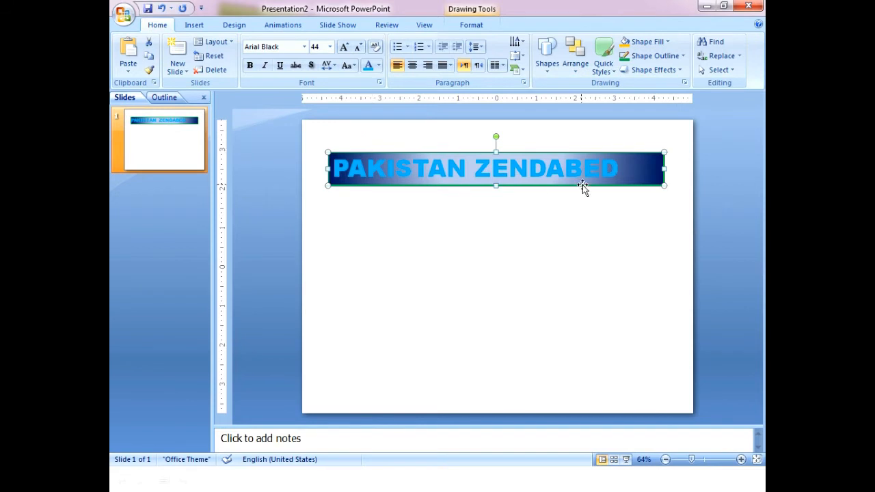
left_click(680, 57)
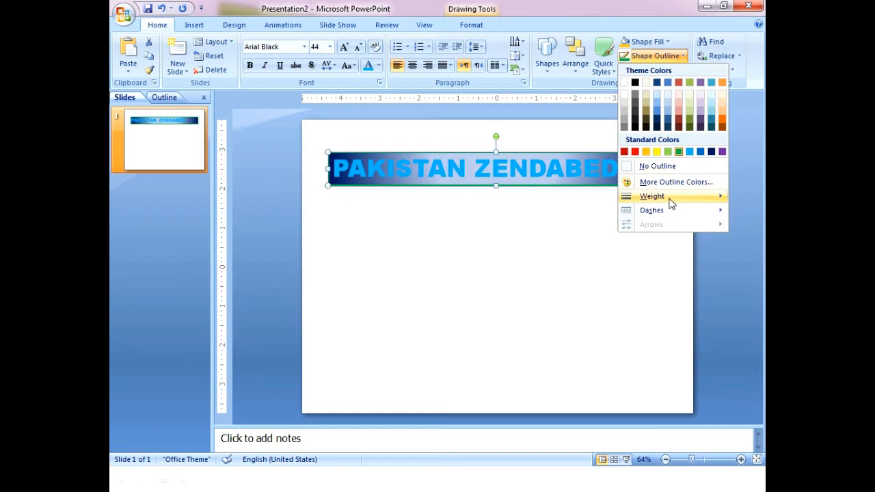
mouse_move(671, 203)
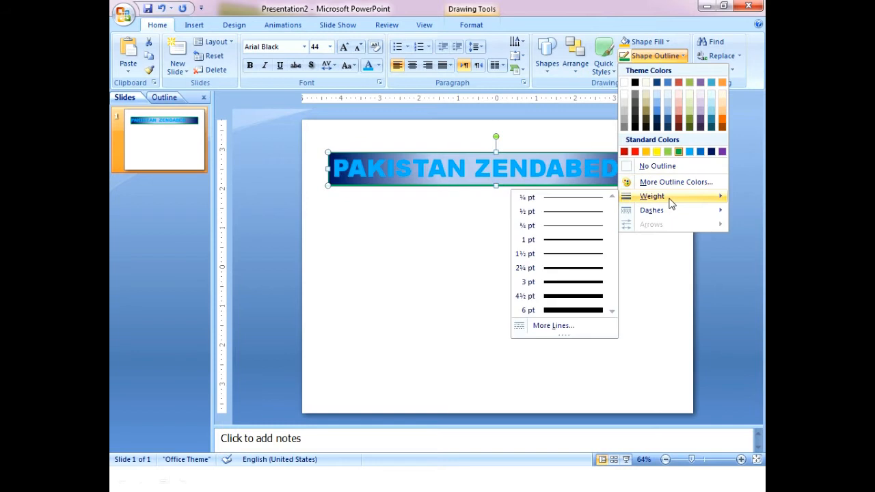
left_click(578, 298)
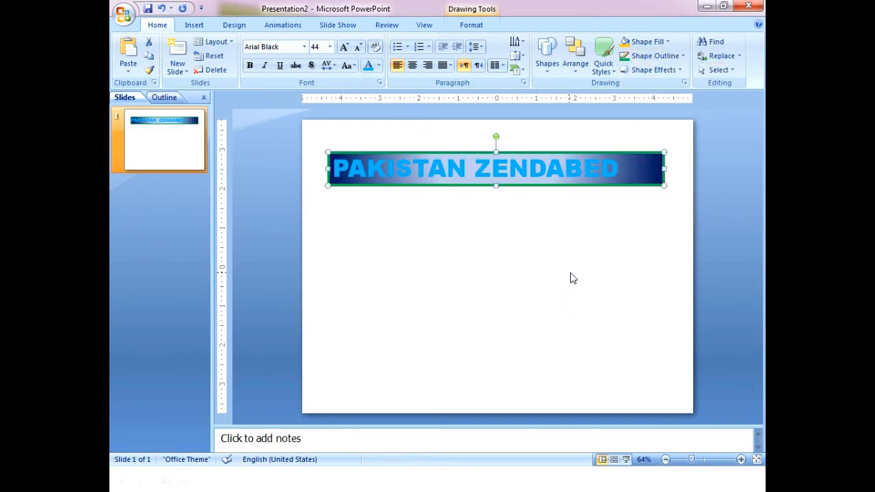
left_click(377, 226)
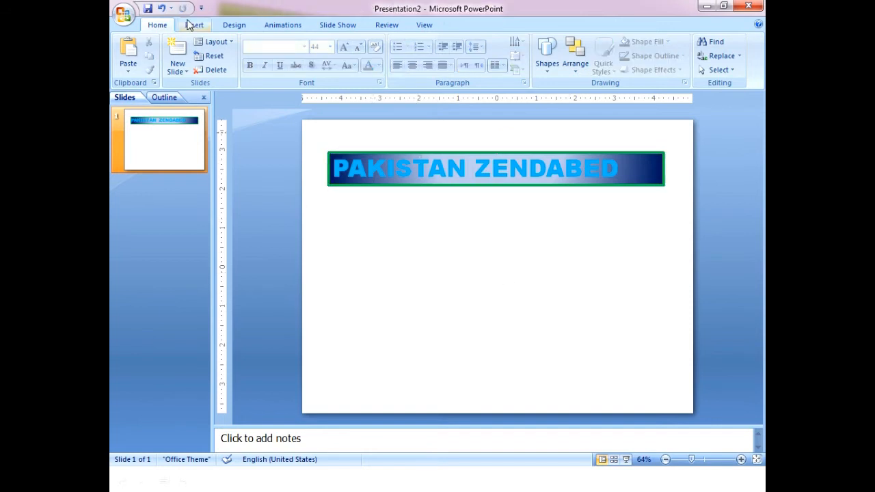
left_click(232, 25)
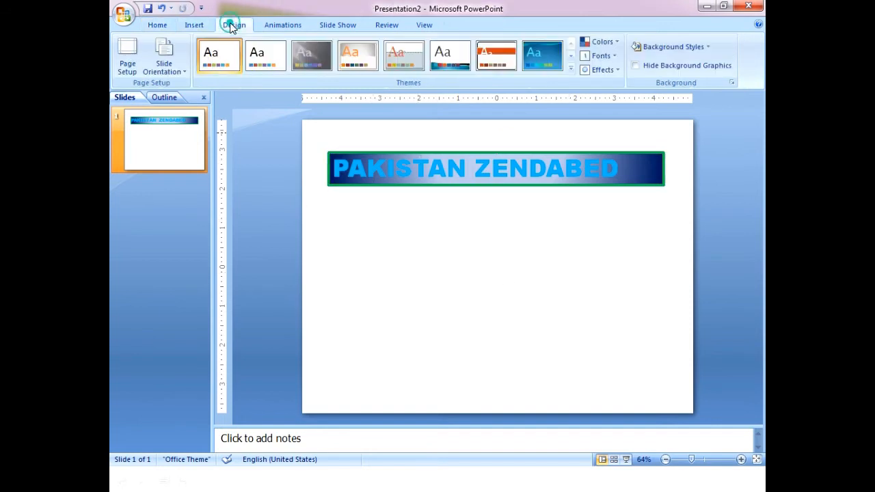
left_click(158, 25)
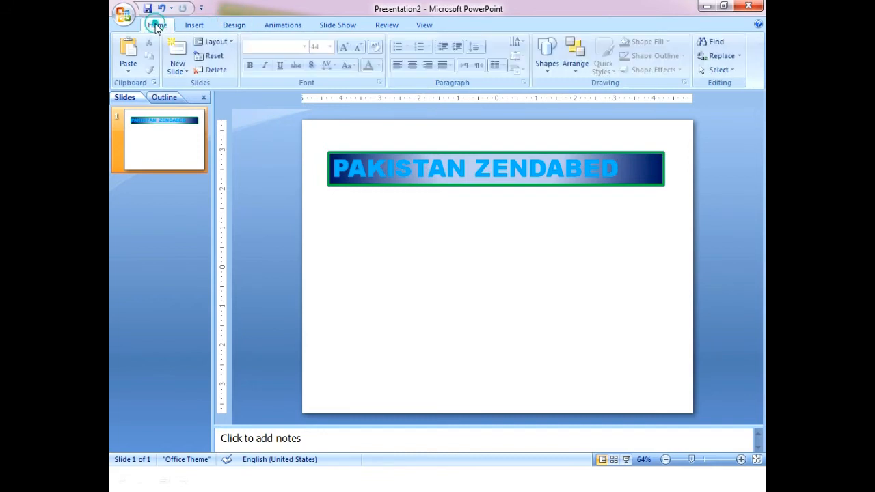
left_click(225, 26)
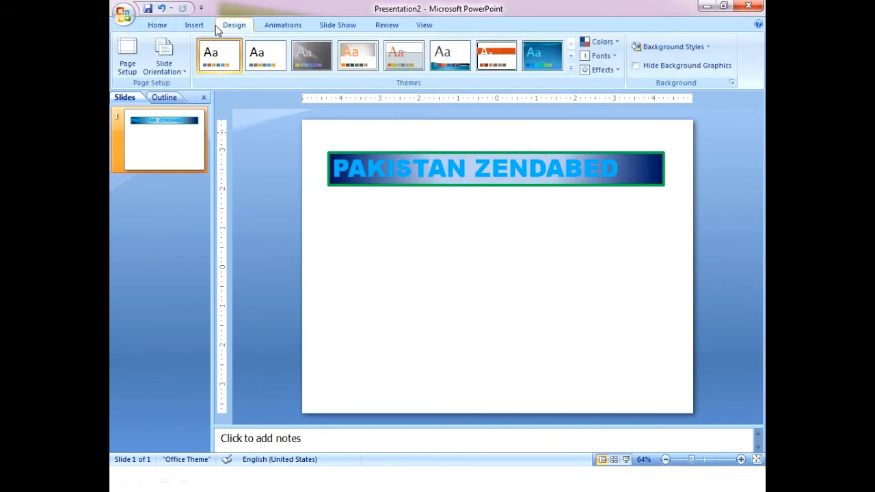
- Insert WordArt in the orange glowing outline style from the third row, with the text PAKISTAN ZENDABED
left_click(194, 25)
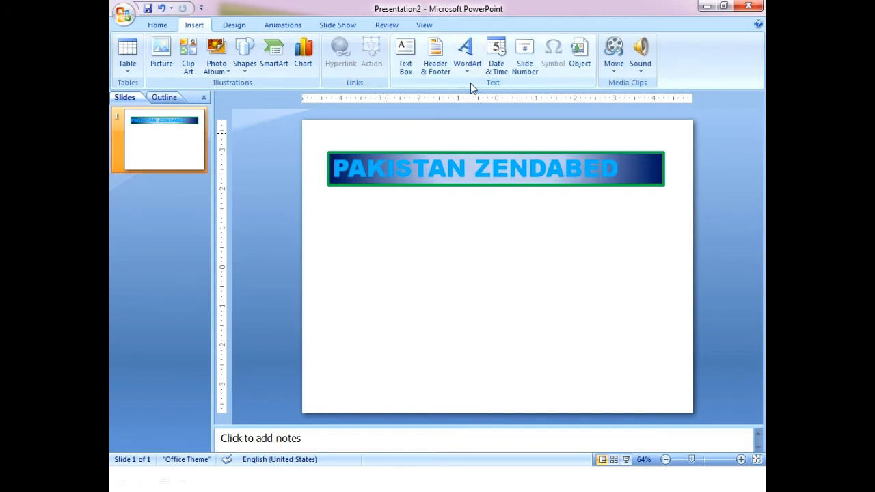
left_click(468, 57)
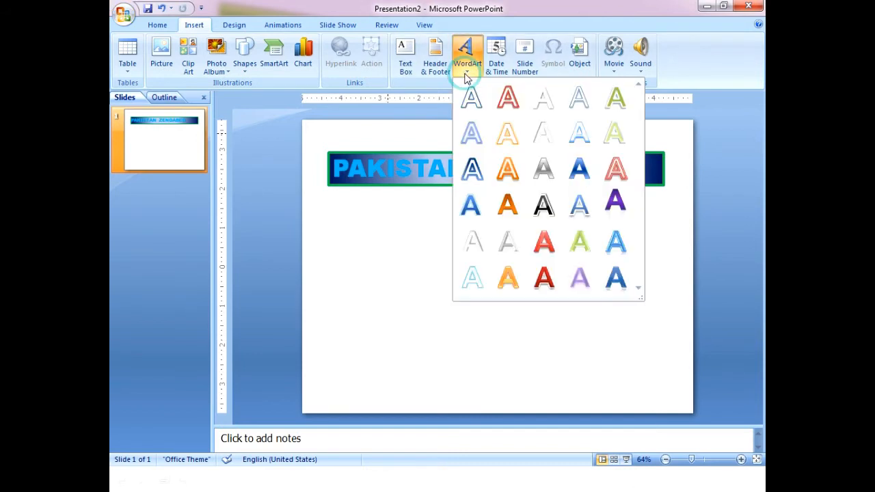
left_click(507, 172)
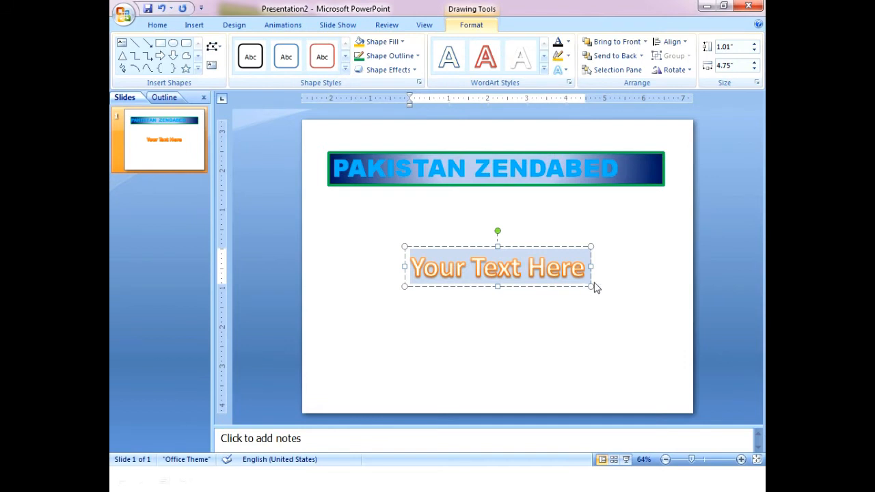
type("P")
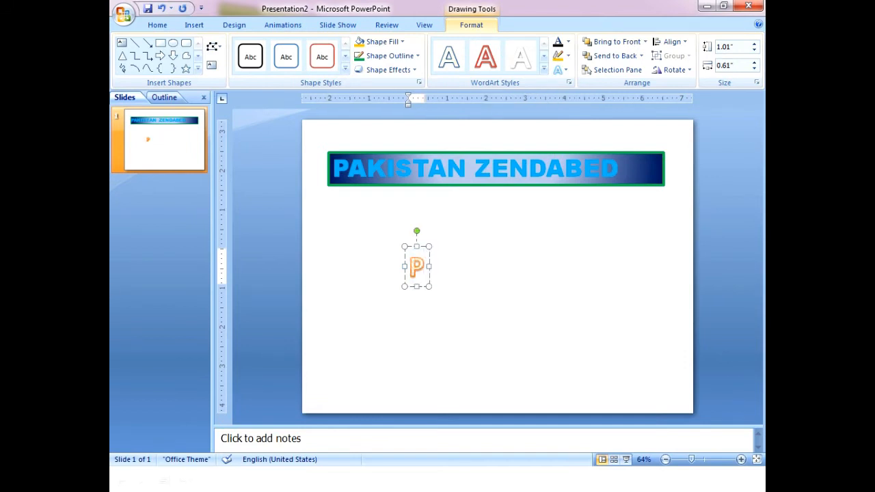
type("AKI")
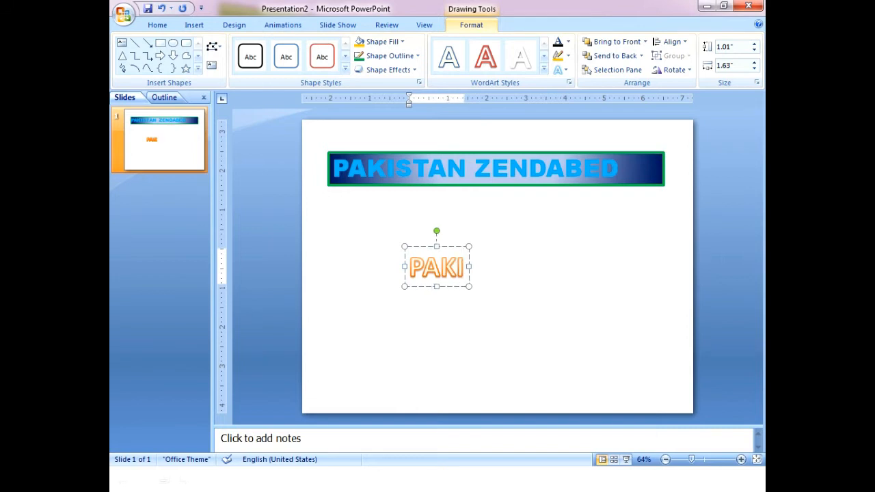
type("STAN")
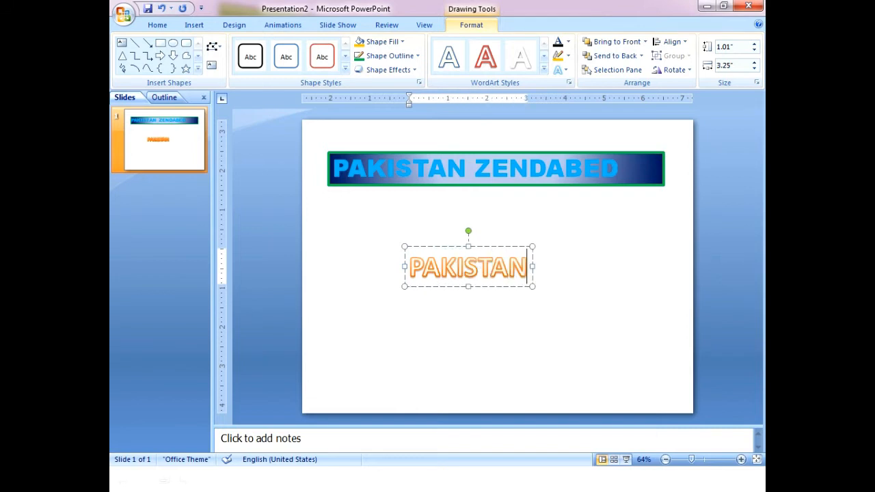
type(" Z")
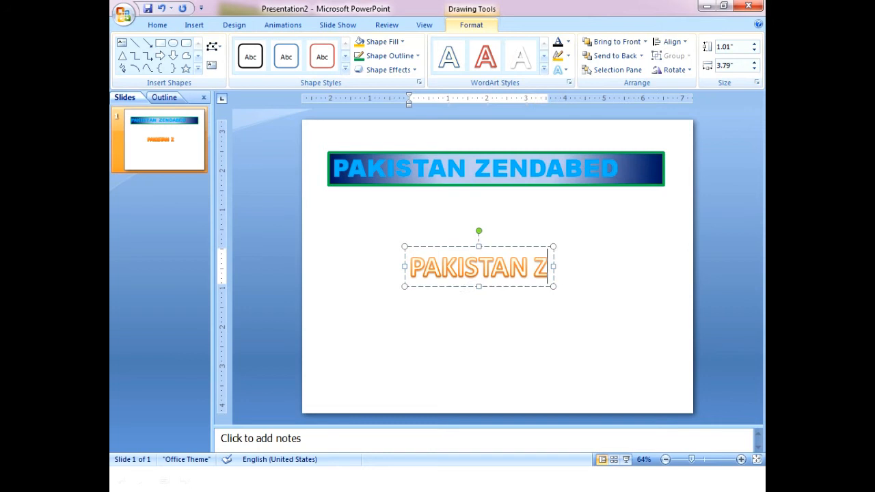
type("END")
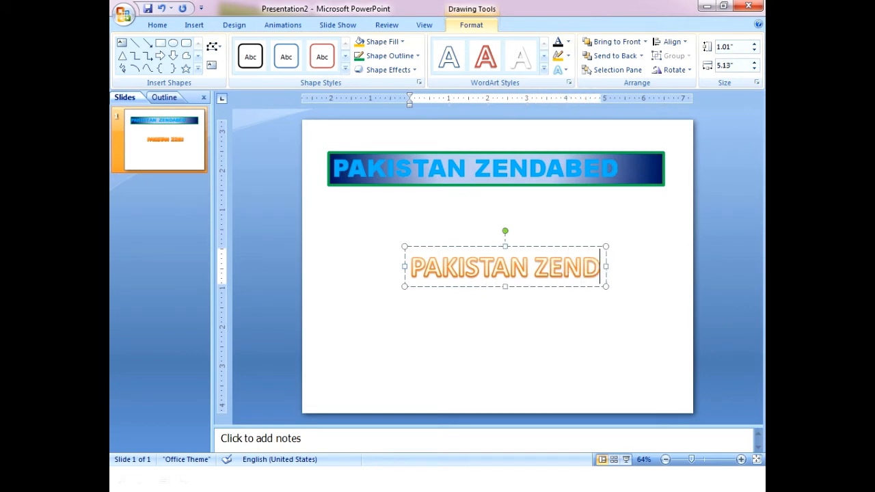
type("ABED")
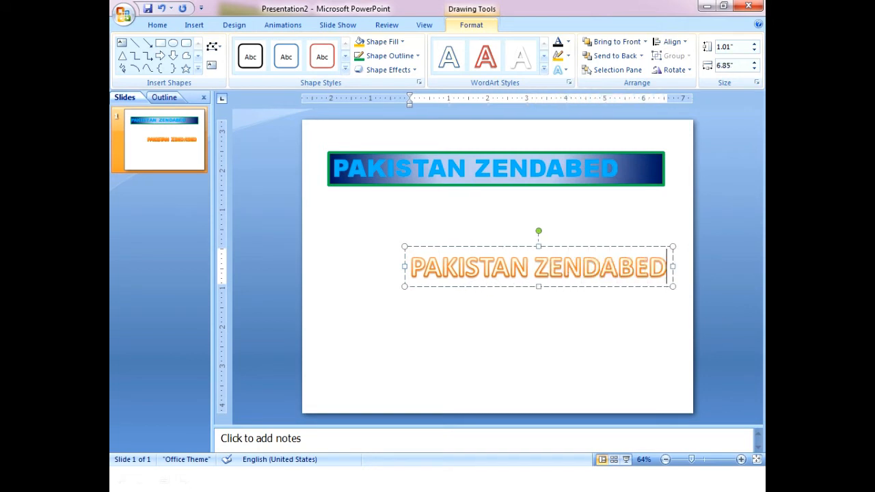
- Apply the white-filled outline WordArt style to all the new text and the solid red quick style from the third row to its box
key("ctrl+a")
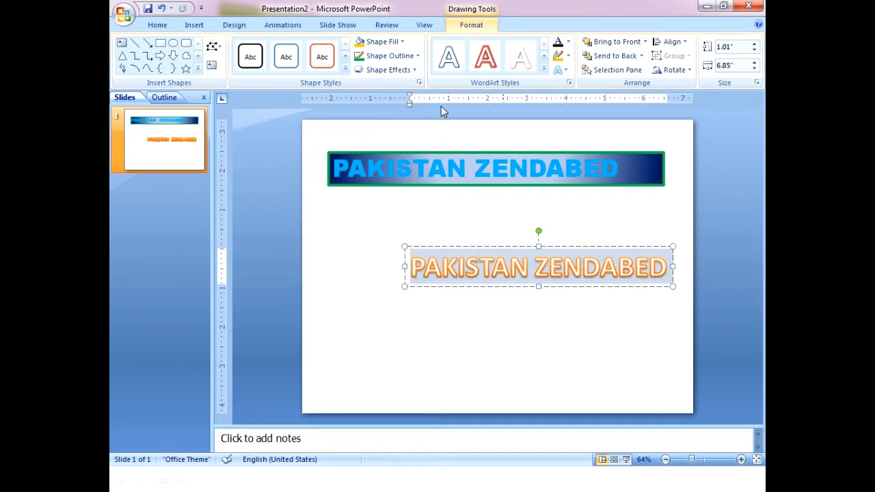
left_click(521, 57)
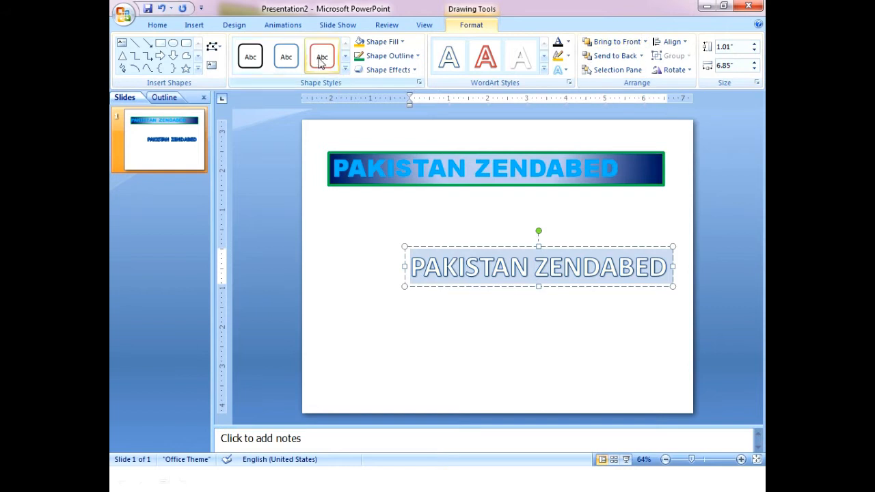
left_click(345, 70)
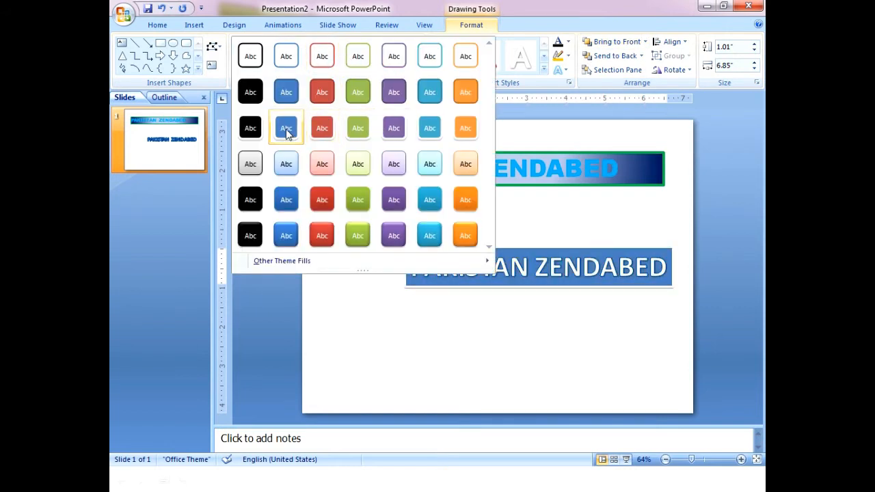
left_click(325, 128)
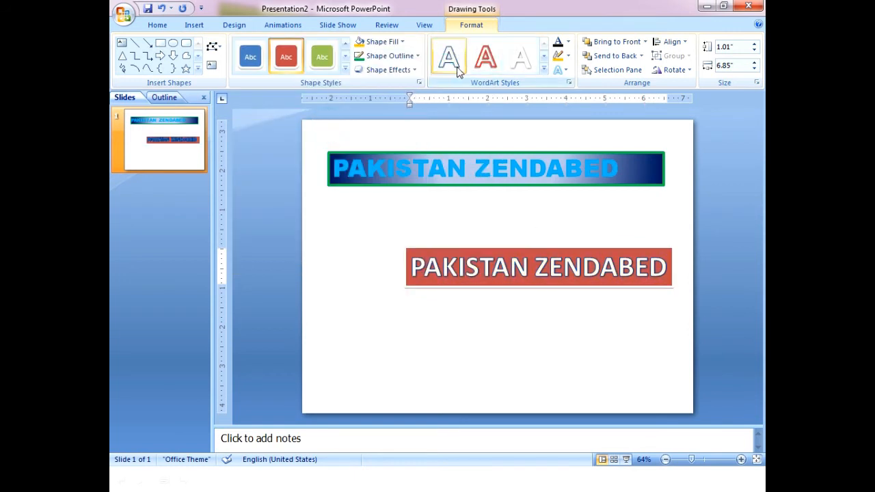
- Apply the black WordArt style with a white inner outline to the text and extend its box's left side to a width of 8.56"
left_click(545, 71)
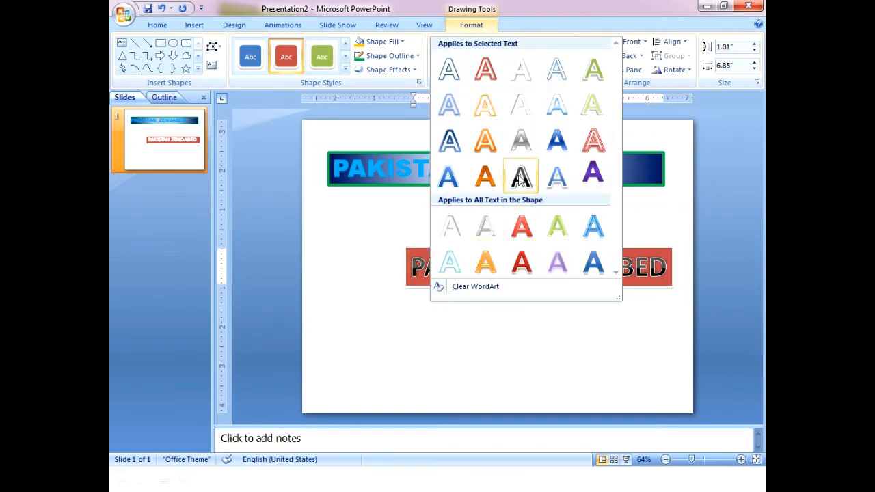
left_click(520, 177)
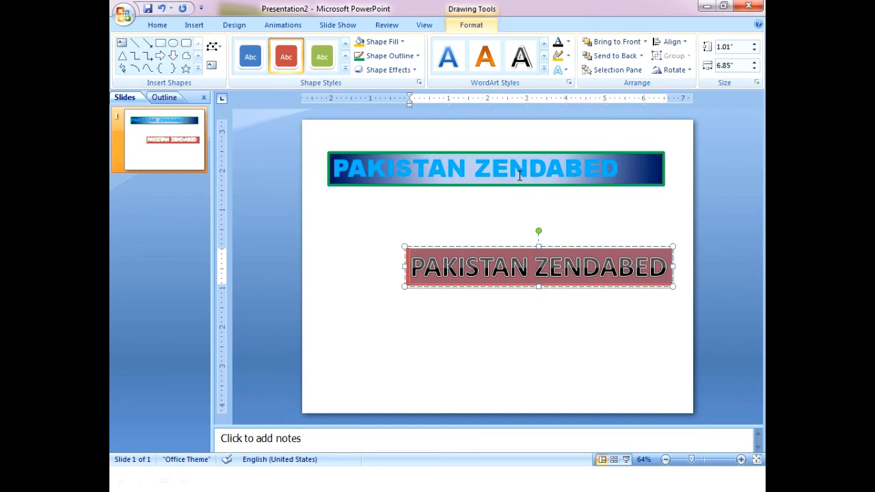
left_click_drag(405, 266, 338, 267)
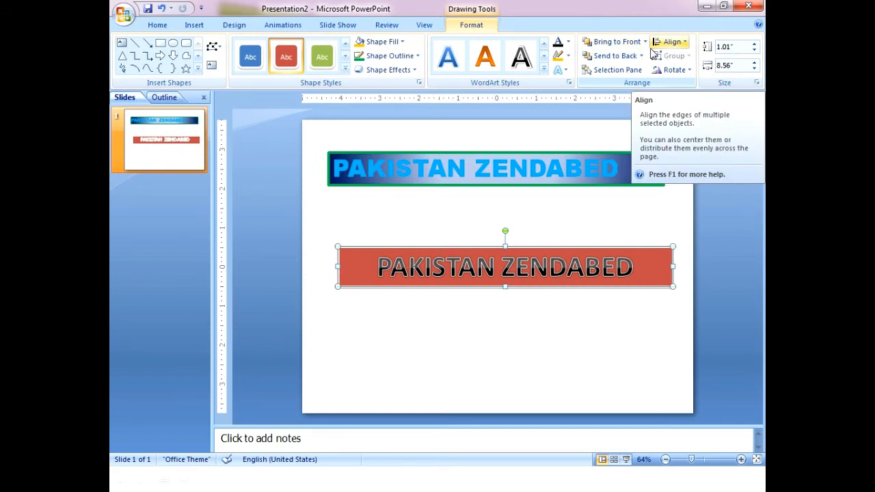
- Fill the WordArt box with standard light green and set its outline weight to 3 pt
left_click(403, 45)
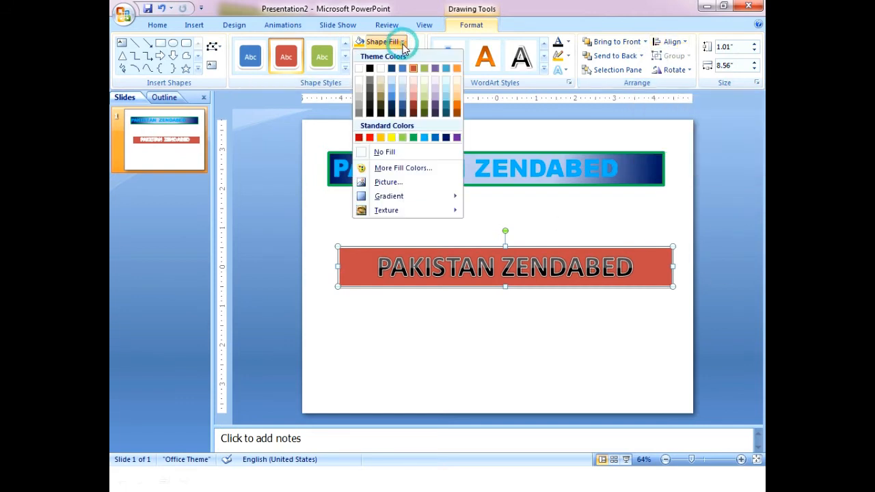
left_click(403, 137)
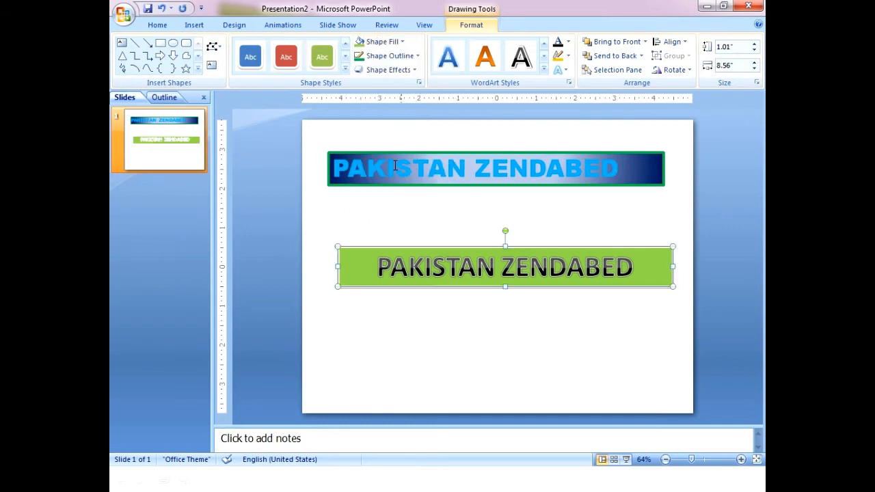
left_click(417, 58)
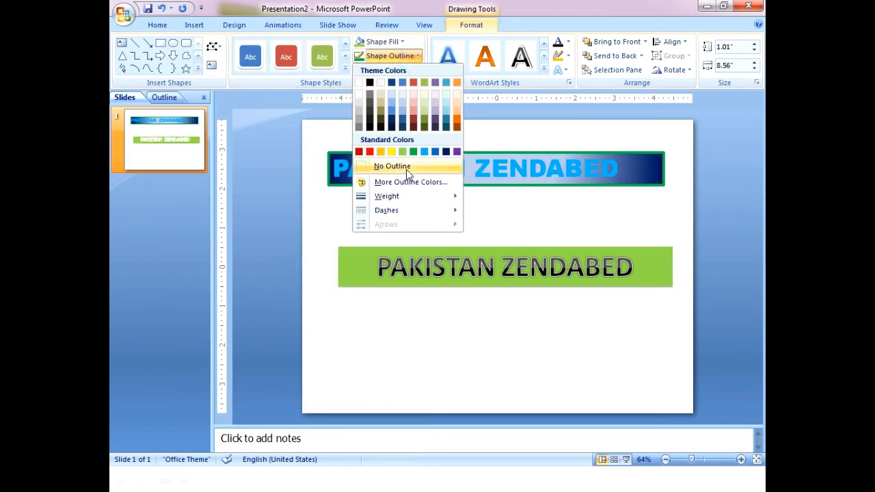
mouse_move(408, 198)
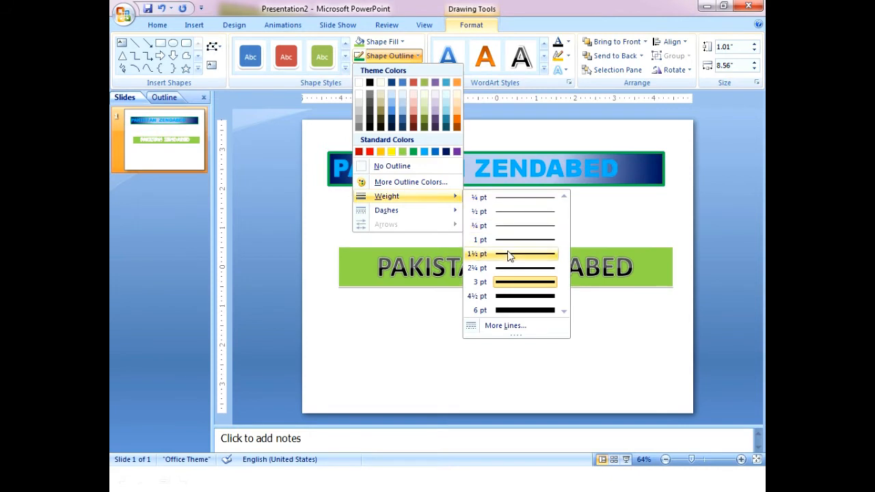
left_click(509, 281)
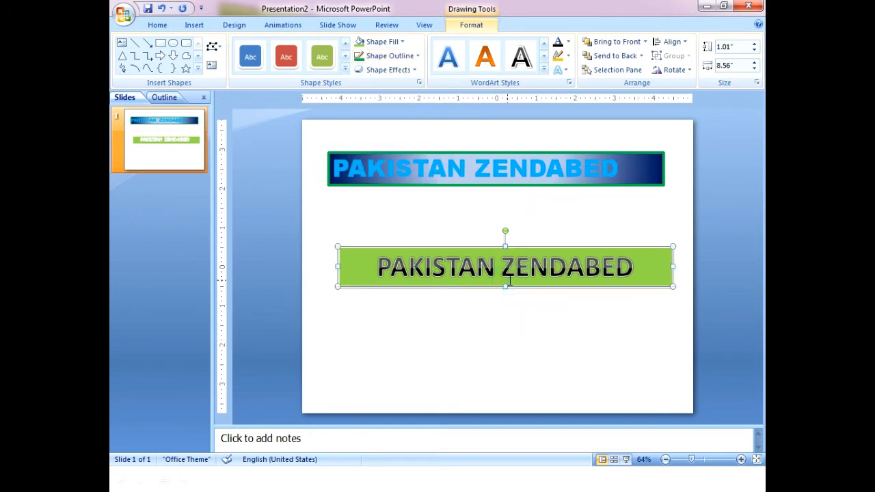
left_click(419, 57)
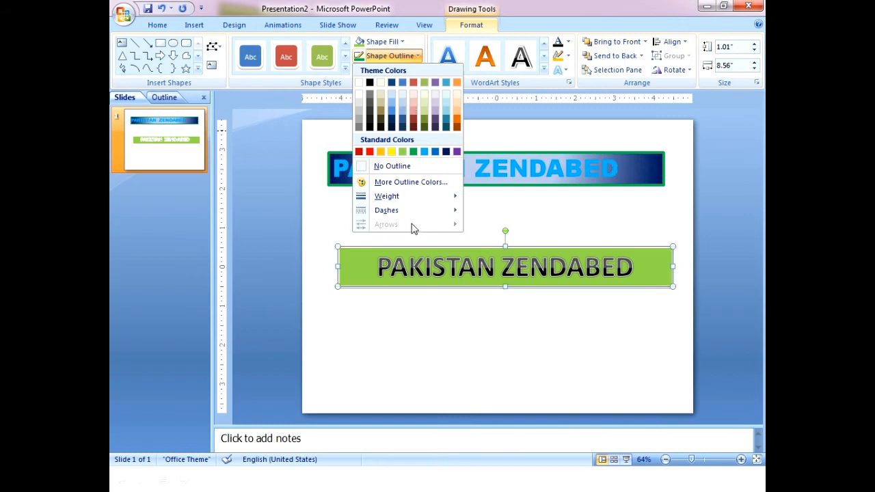
mouse_move(427, 197)
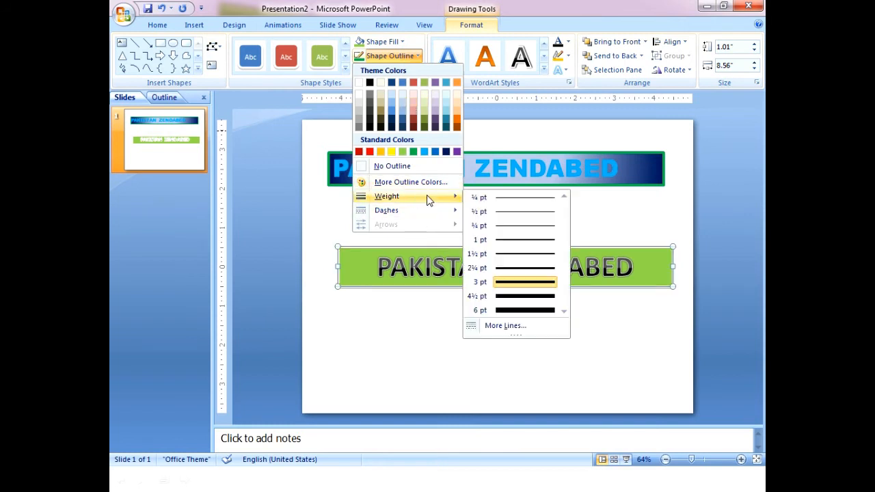
left_click(497, 284)
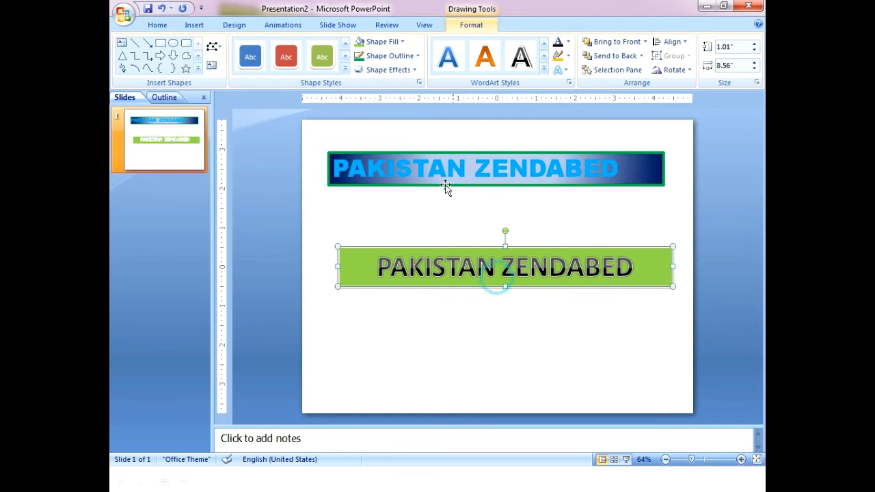
- Give the green WordArt box the third bevel preset in the first row of shape bevels
left_click(407, 71)
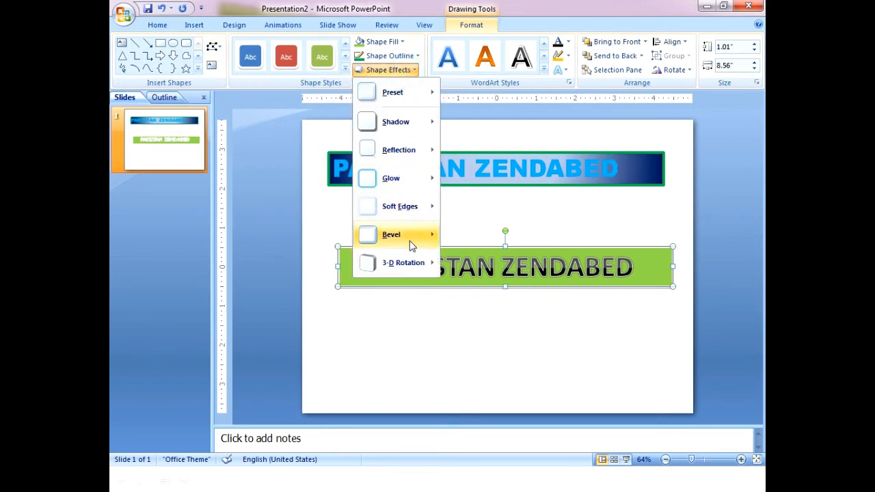
mouse_move(411, 239)
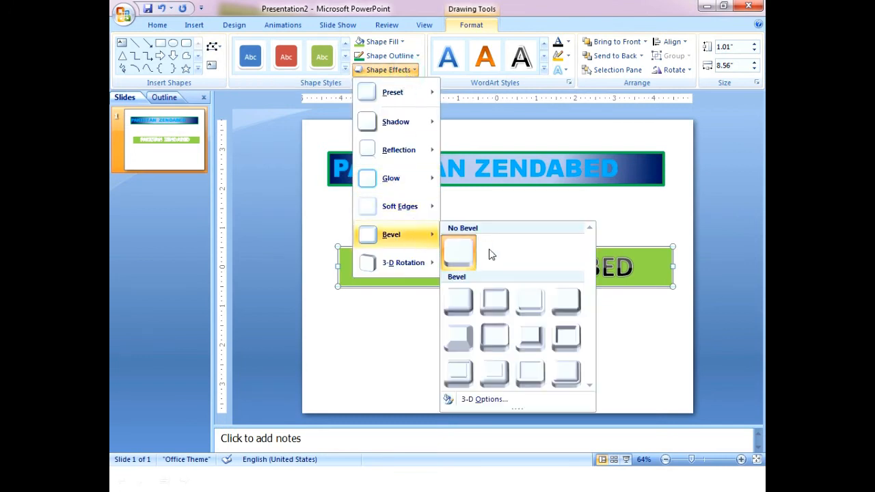
left_click(535, 309)
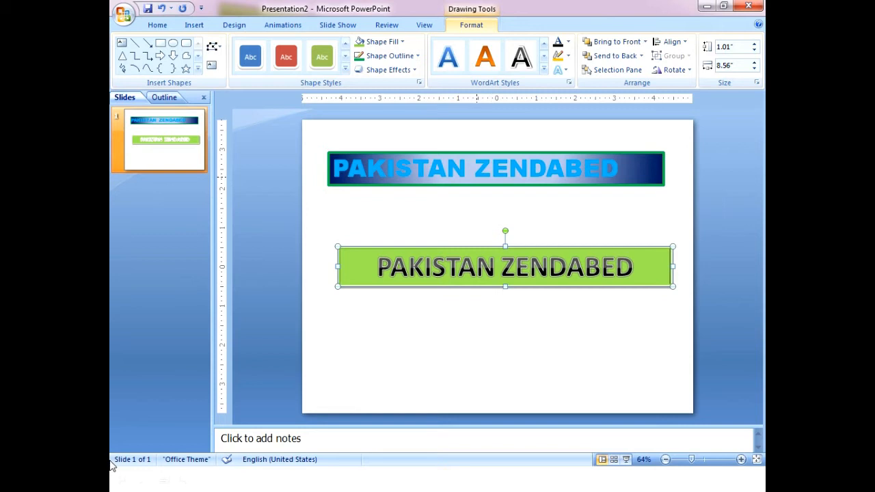
- Apply the red outlined WordArt style to all the text in the green box
left_click(422, 261)
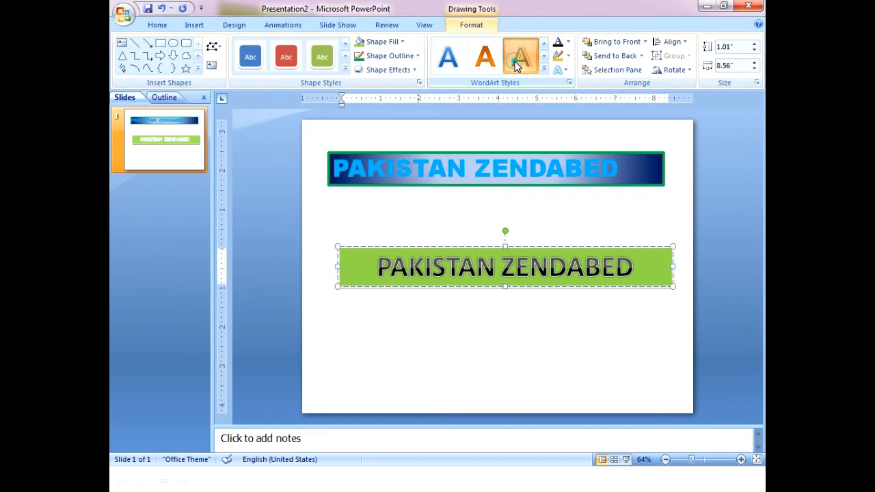
left_click(372, 269)
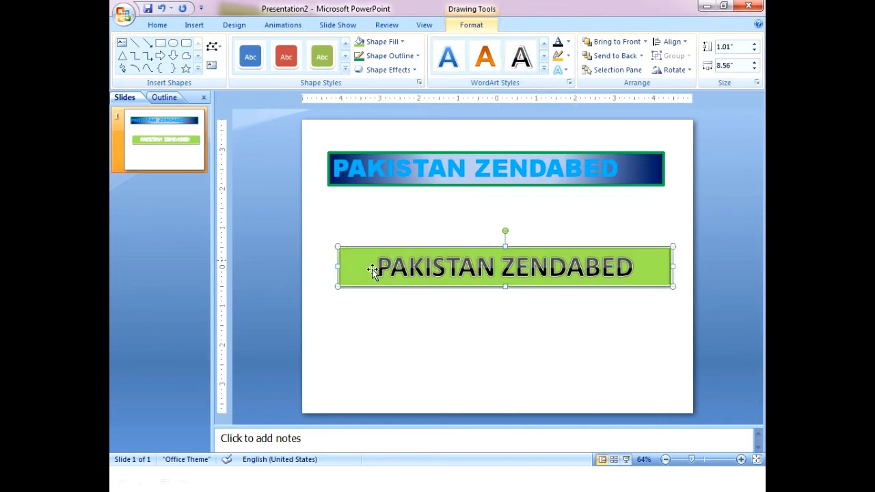
left_click(375, 230)
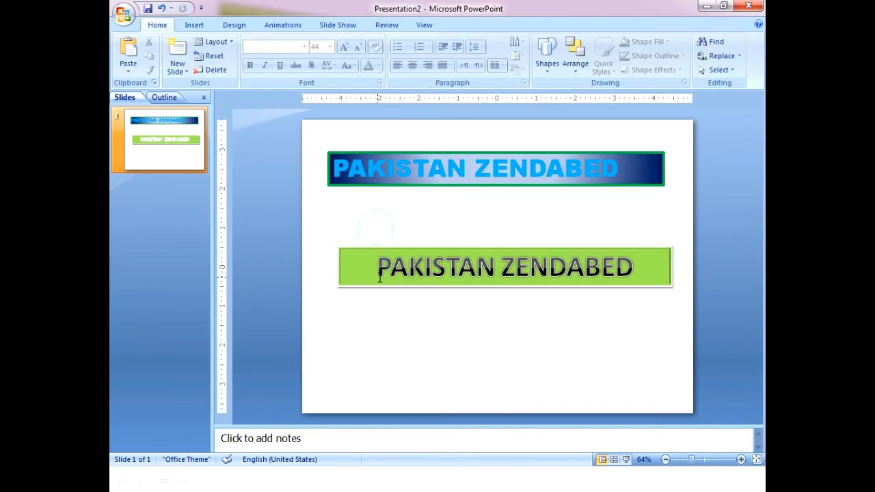
left_click_drag(375, 264, 635, 267)
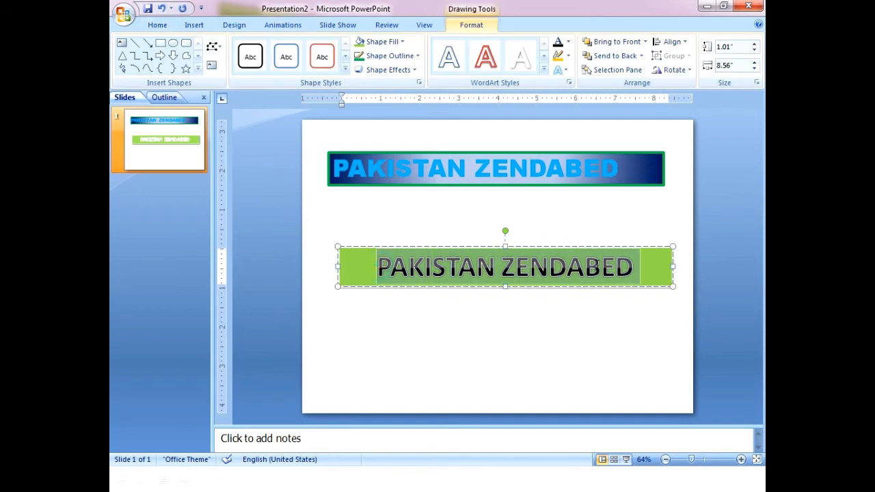
left_click(486, 58)
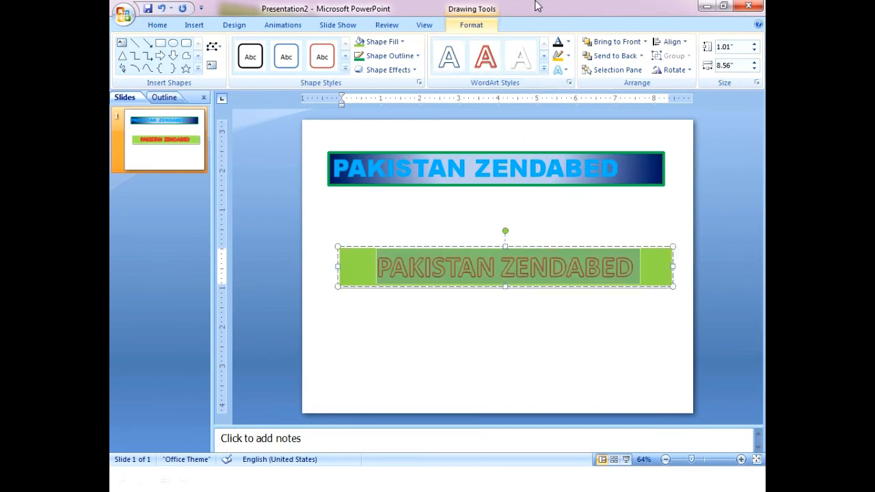
- Apply the fourth 3-D rotation preset in the second Perspective row to the WordArt text in the green box
left_click(568, 41)
left_click(568, 43)
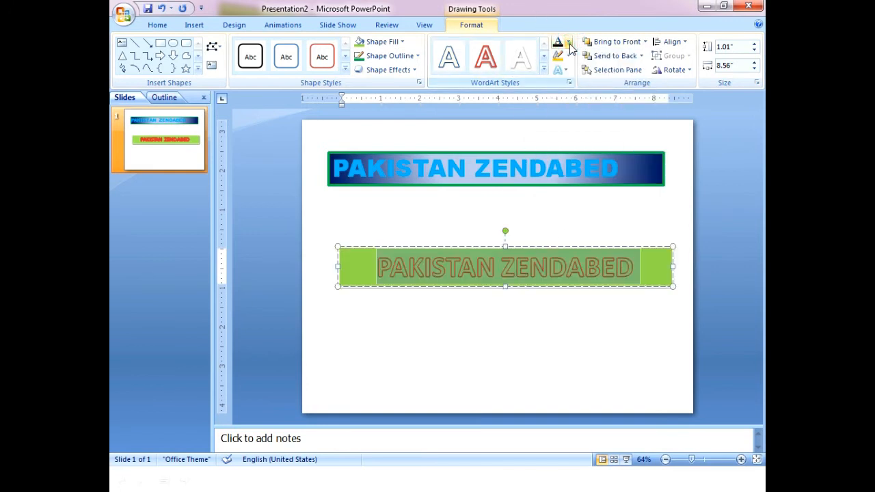
left_click(567, 70)
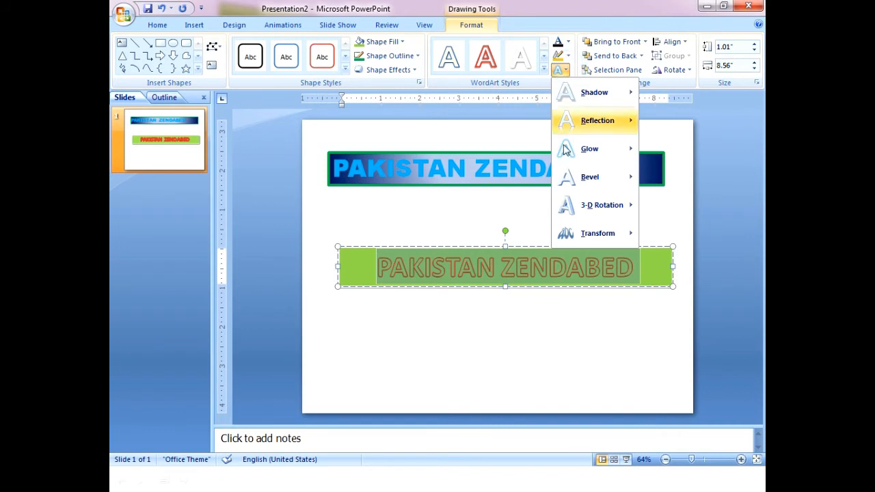
mouse_move(591, 207)
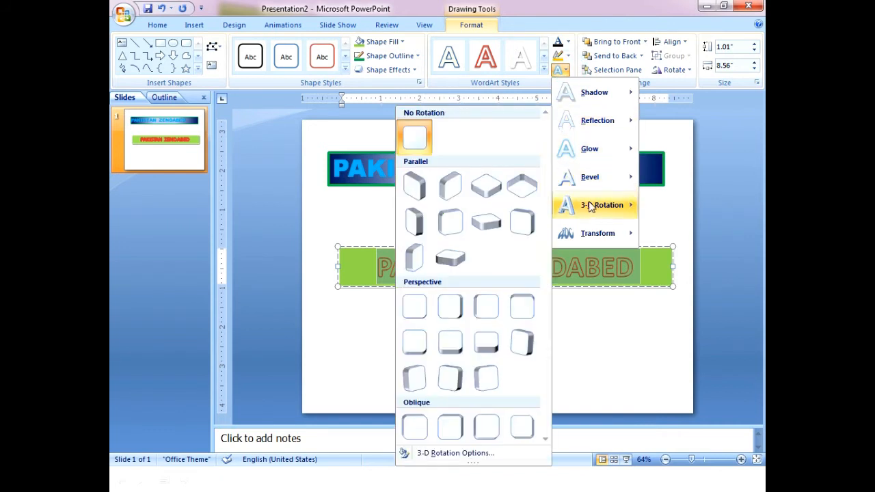
left_click(520, 341)
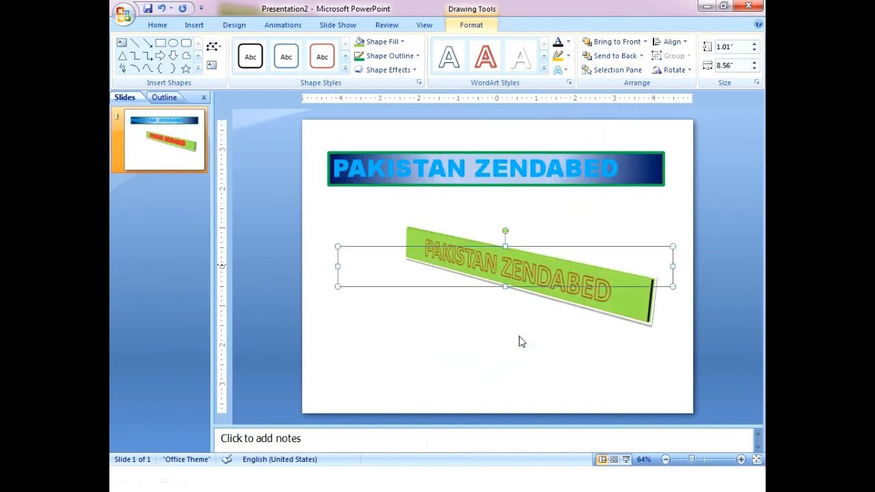
left_click(462, 327)
left_click(544, 272)
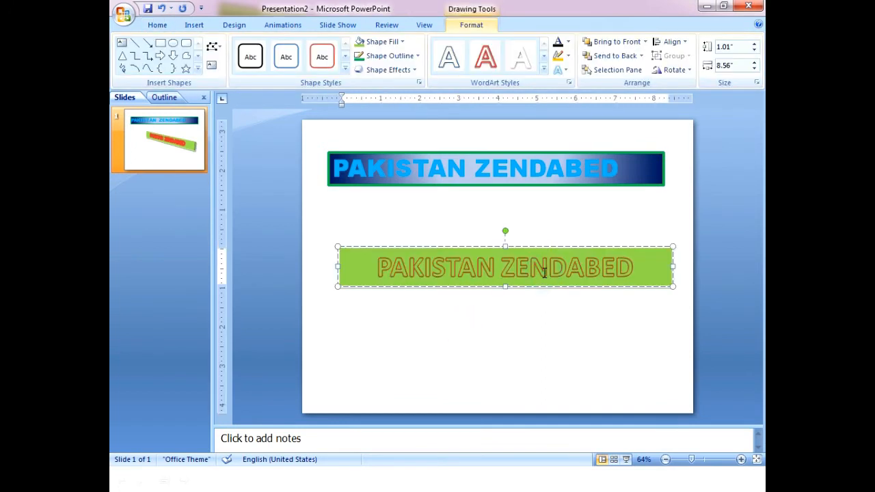
left_click(388, 205)
left_click(410, 252)
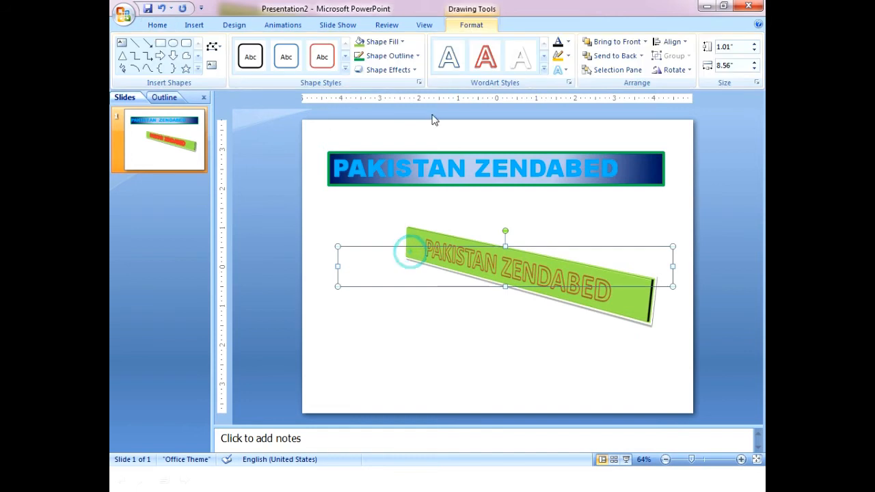
left_click(414, 158)
left_click(511, 274)
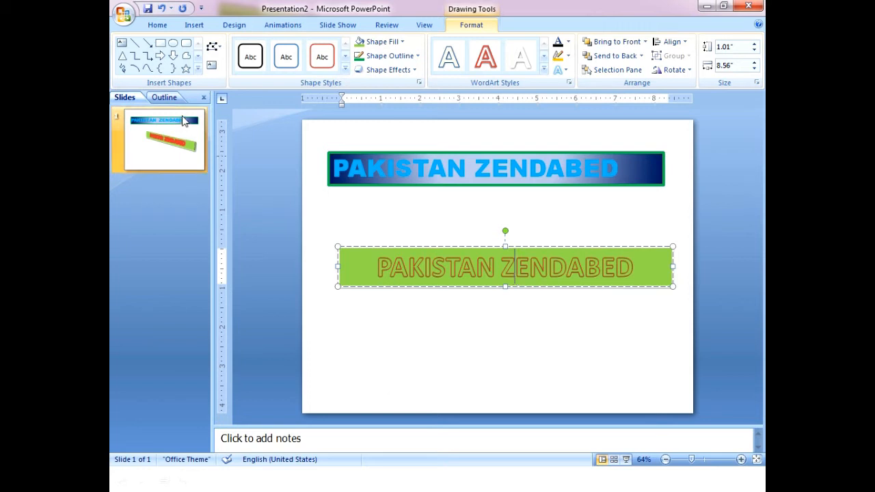
- Add a second slide and delete its title and content placeholders
right_click(177, 214)
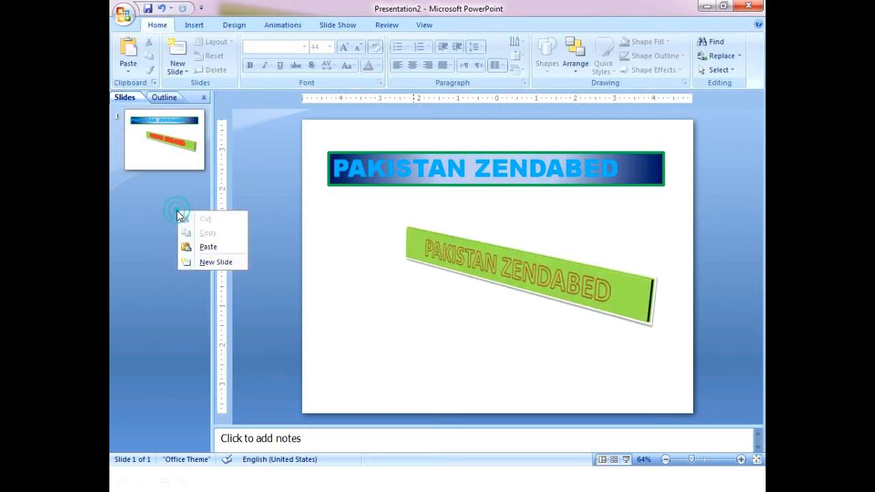
left_click(215, 262)
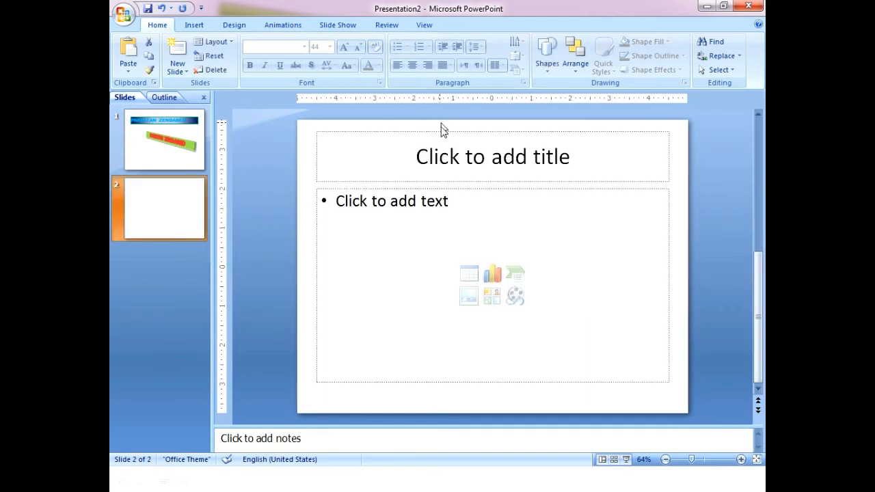
left_click(415, 155)
left_click(321, 149)
double_click(316, 151)
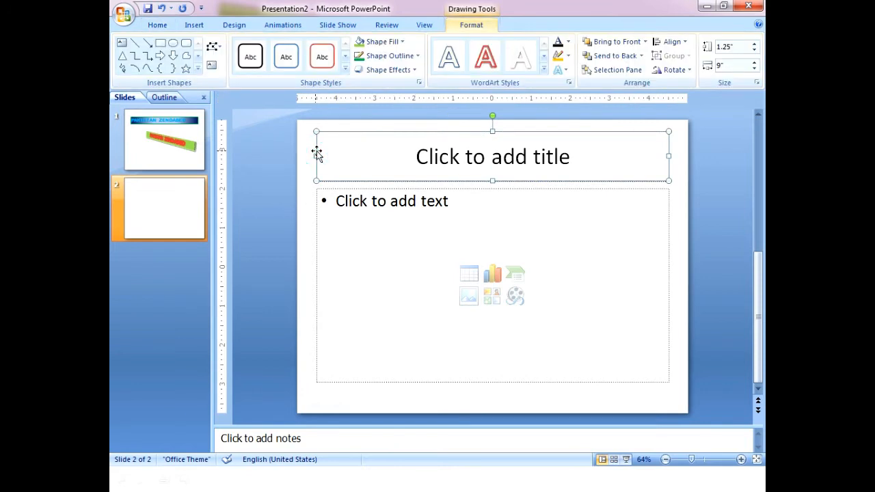
key("Delete")
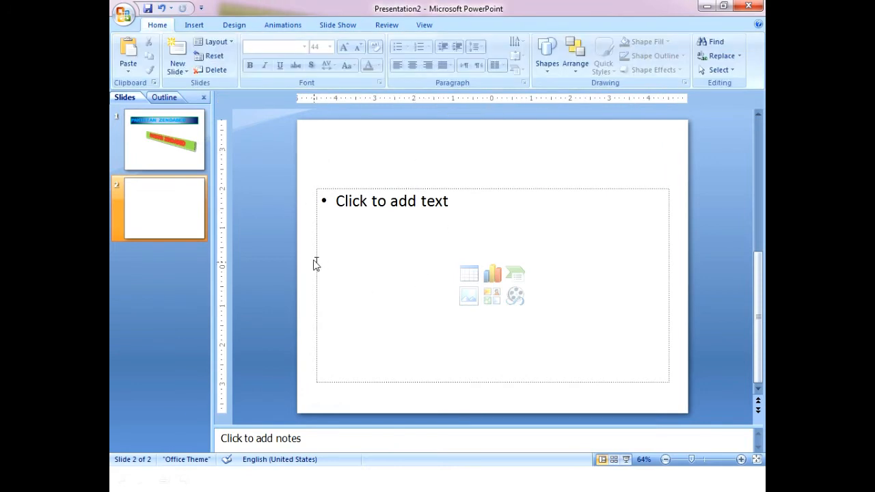
left_click(315, 263)
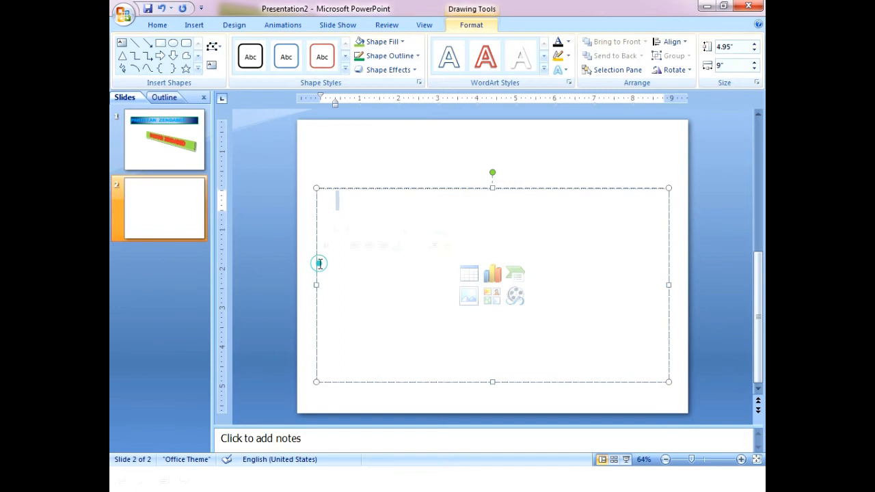
left_click(314, 261)
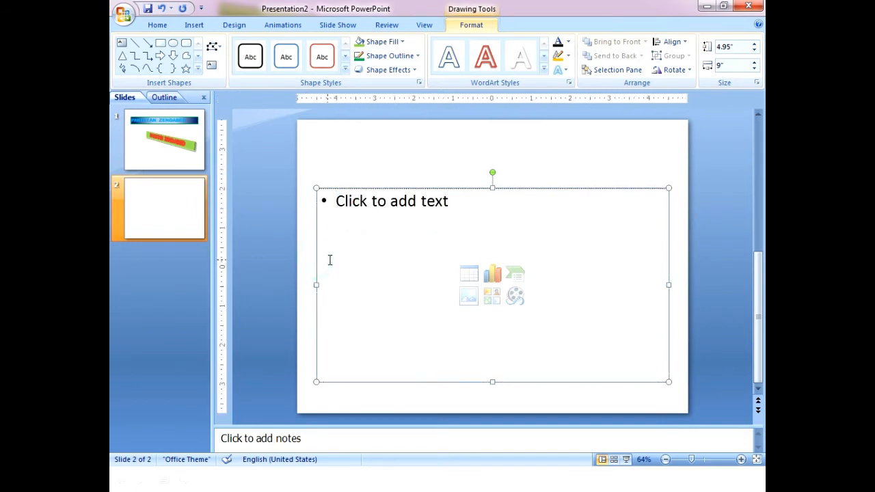
key("Delete")
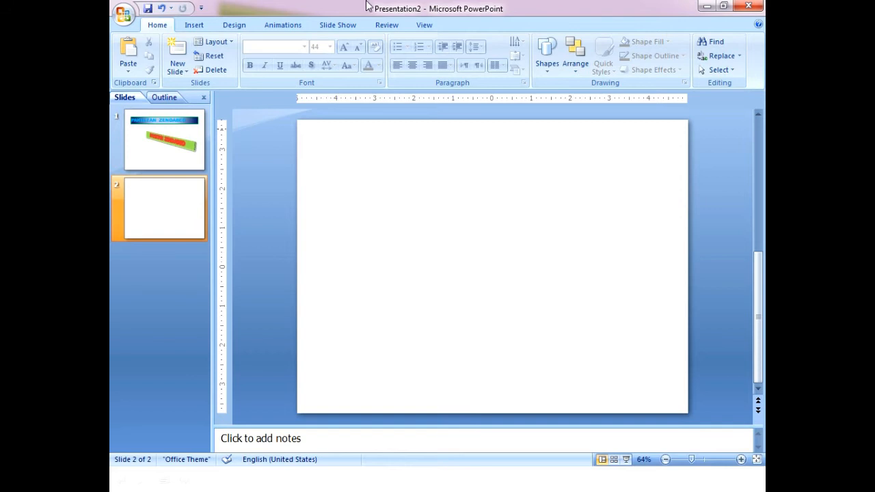
- Apply the Flow theme to the presentation
left_click(233, 24)
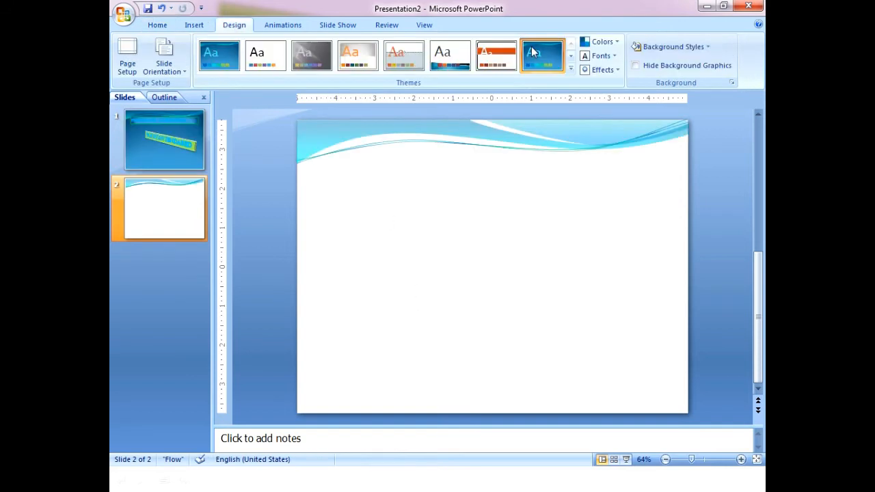
left_click(531, 47)
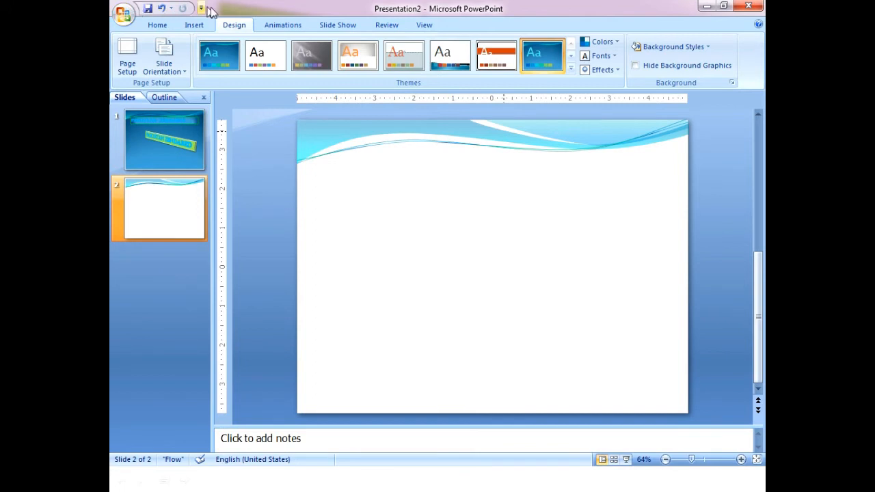
- Insert a text box about 7" wide near the top of slide 2, just below the wave graphic
left_click(190, 31)
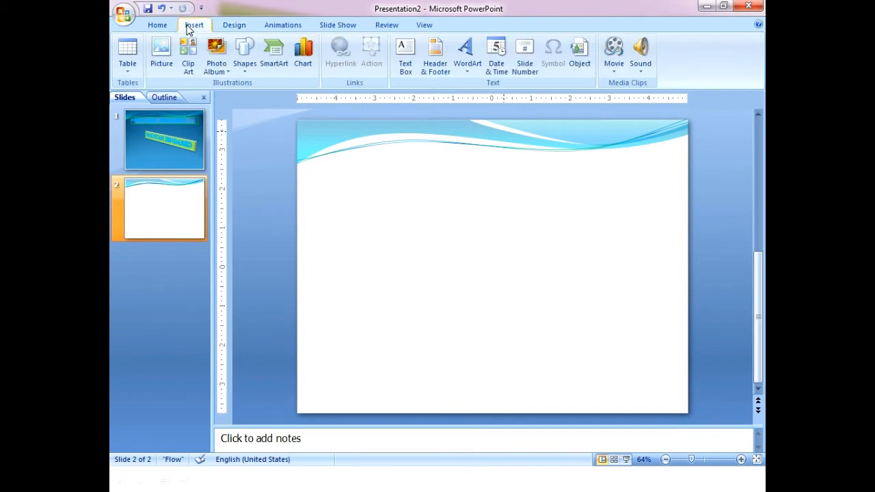
left_click(404, 54)
mouse_move(355, 178)
left_mouse_down()
mouse_move(412, 178)
mouse_move(597, 222)
mouse_move(629, 208)
left_mouse_up()
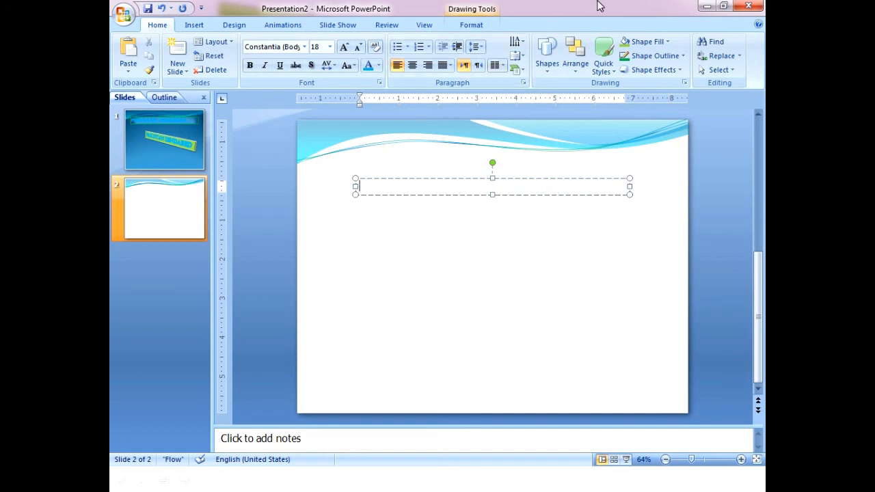
- Minimize the presentation, switch to Google Chrome and restore the pages of its previous session
left_click(706, 6)
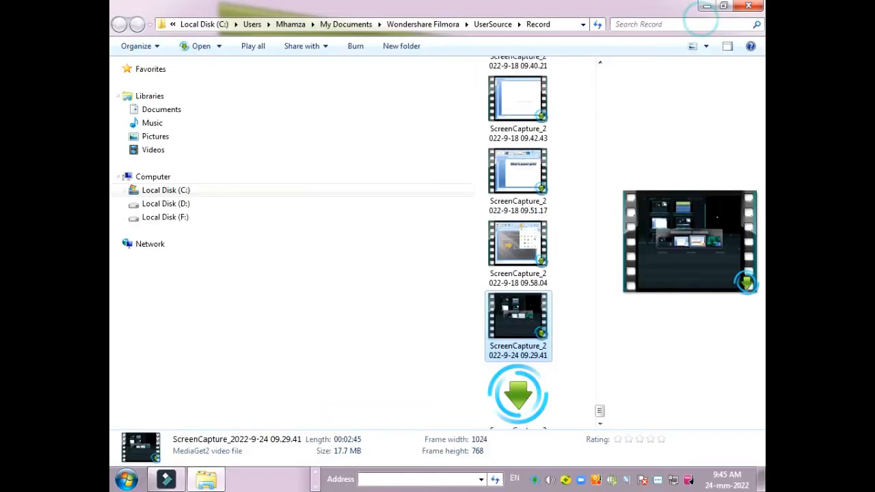
left_click(125, 479)
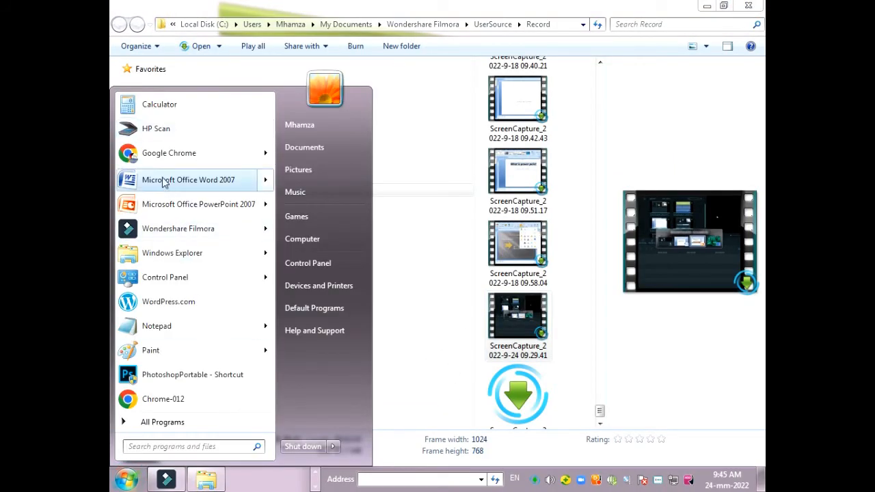
left_click(209, 166)
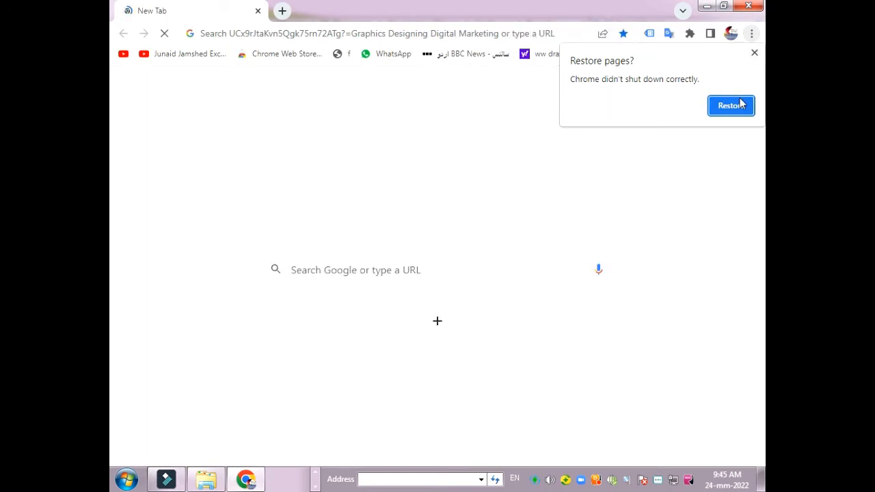
left_click(732, 106)
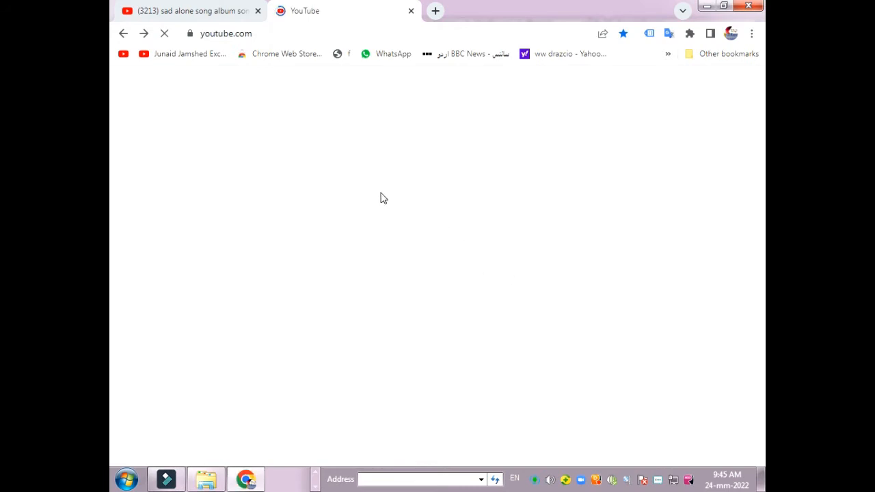
- Open a new browser tab and search for Google from the suggestions
left_click(185, 9)
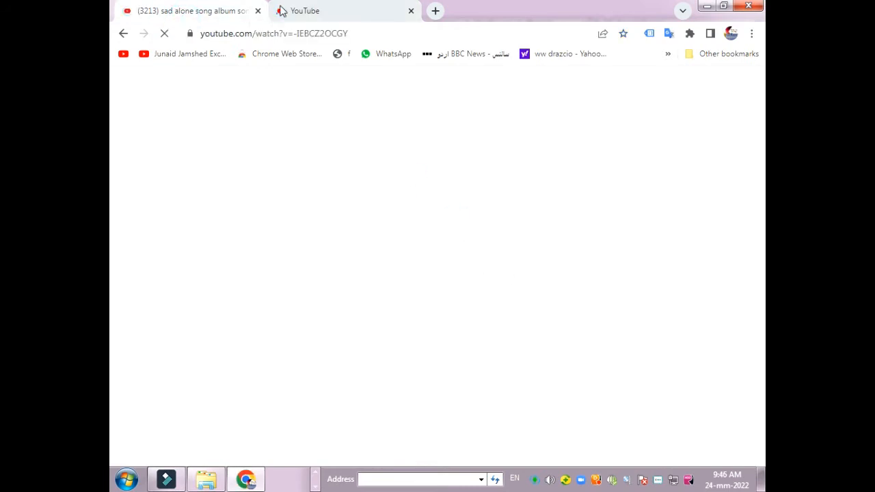
left_click(435, 11)
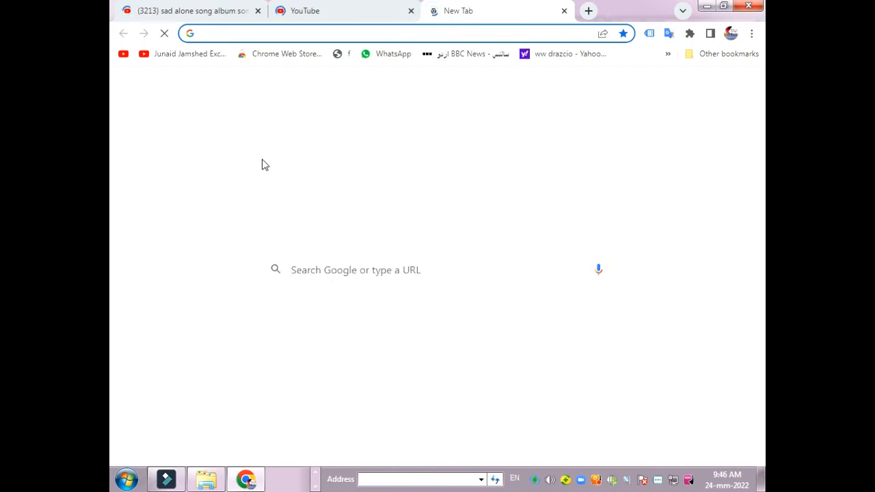
type("G")
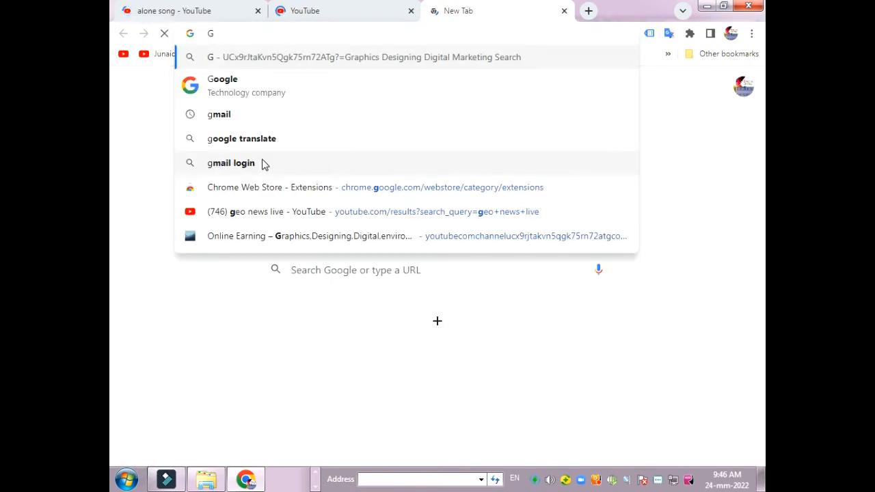
left_click(215, 86)
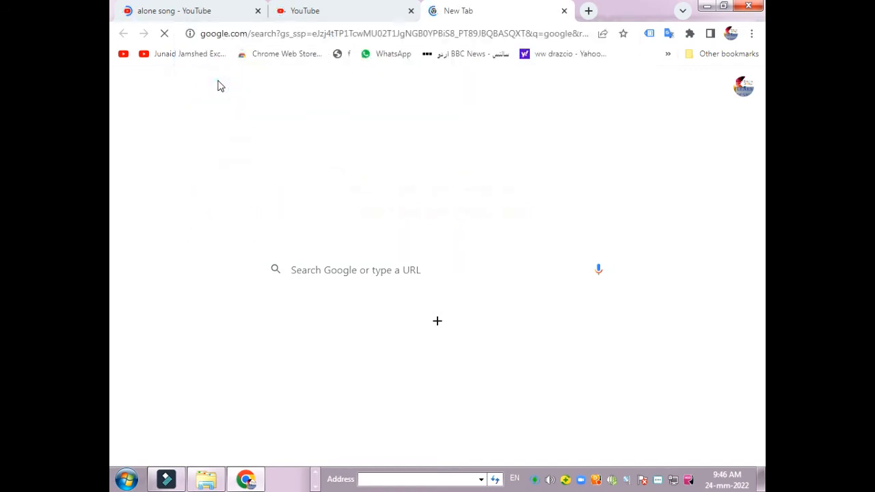
- Search Google for pak urdu installer and open the first Download Pak Urdu Installer result
left_click_drag(274, 94, 205, 107)
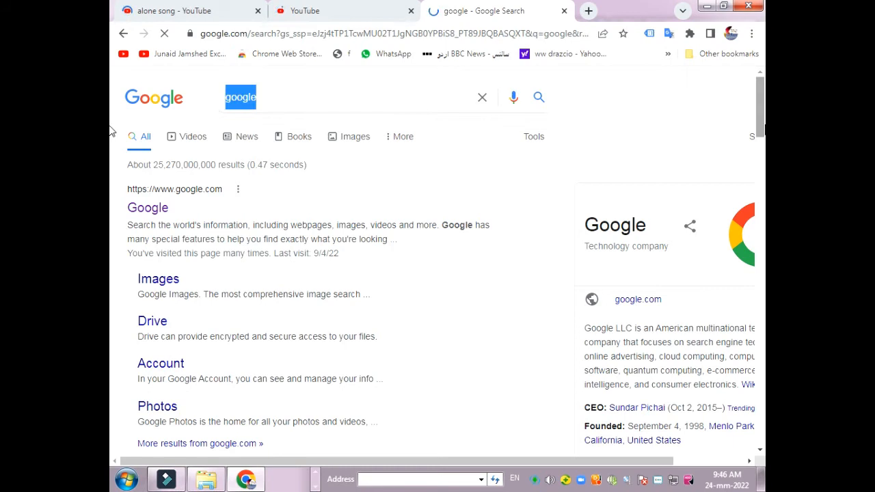
type("PAK")
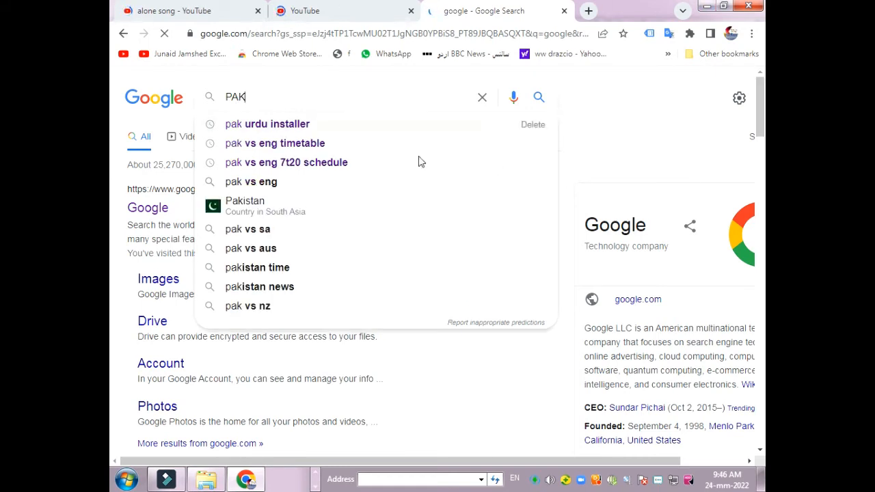
left_click(270, 126)
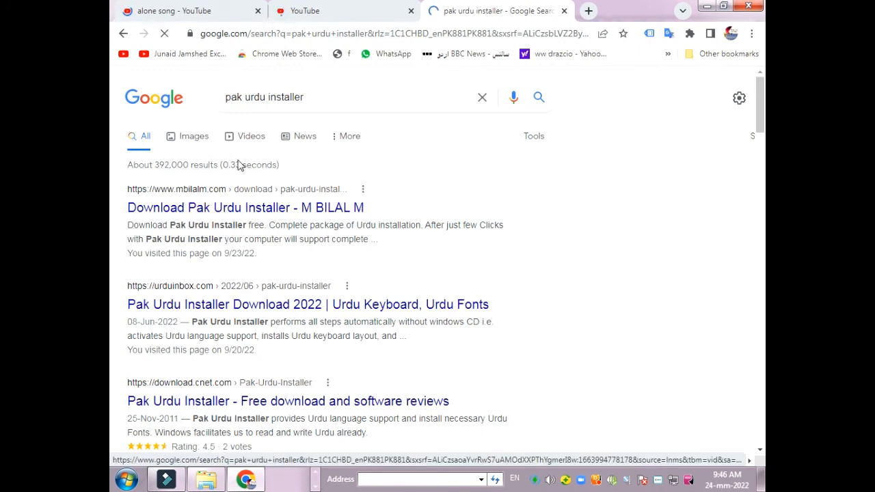
left_click(335, 213)
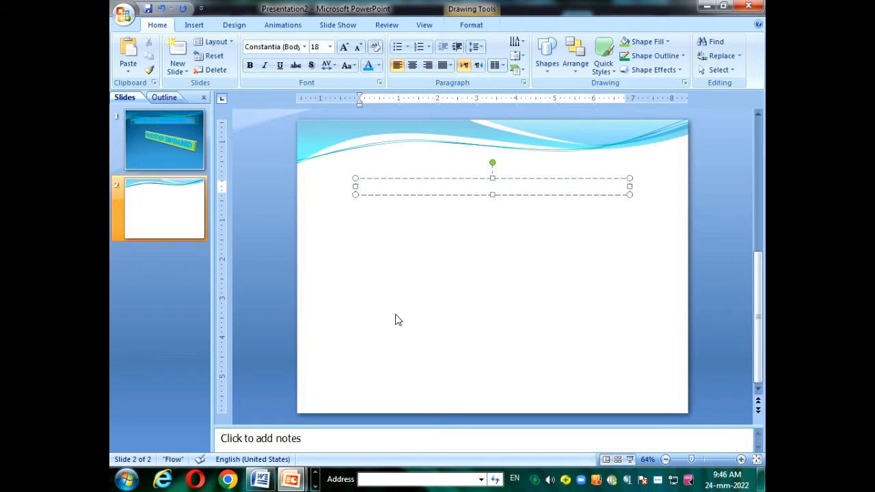
- Switch the input language to Urdu for the empty text box on slide 2
key("alt+shift")
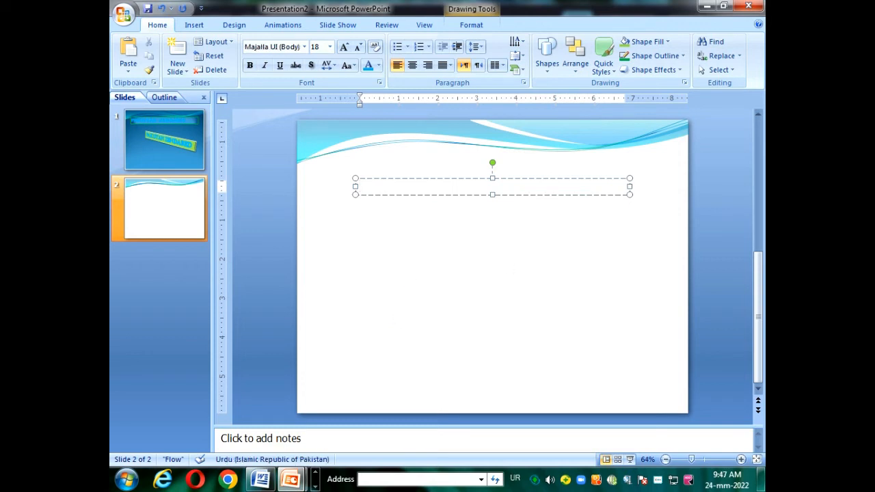